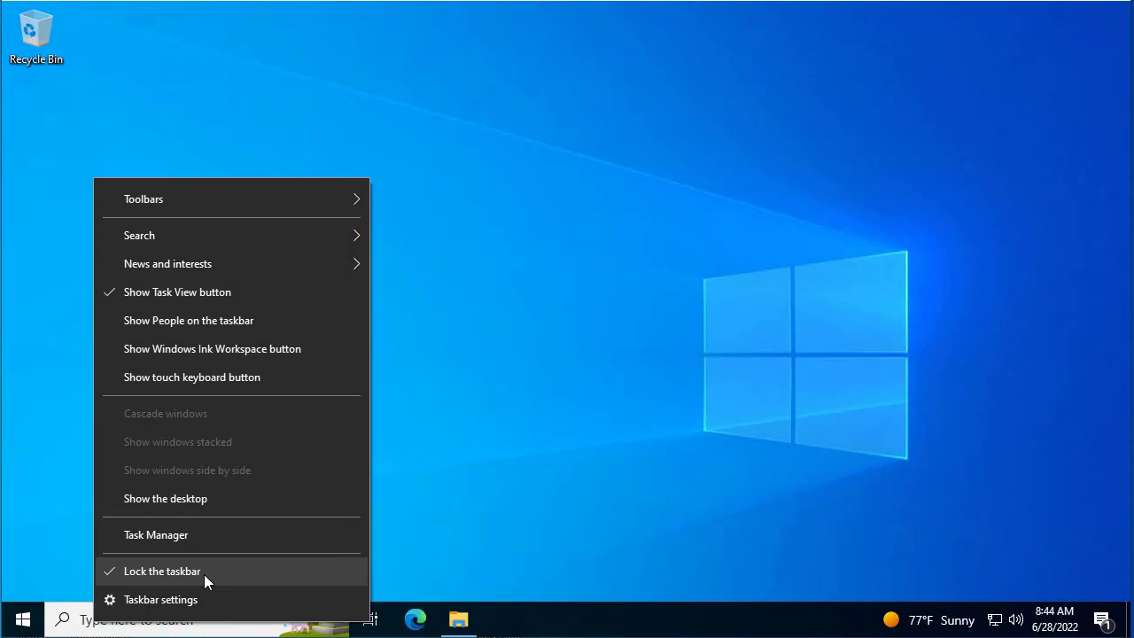
# Hide the Recycle Bin icon from the desktop through the desktop icon settings in Themes
pyautogui.click(160, 600)
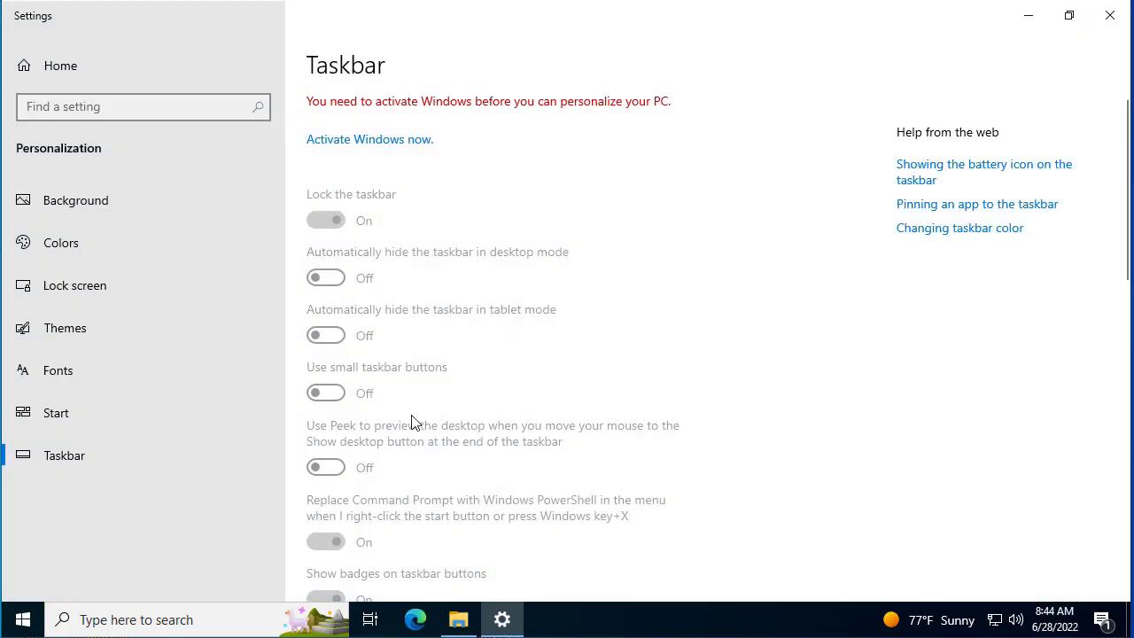
pyautogui.click(103, 199)
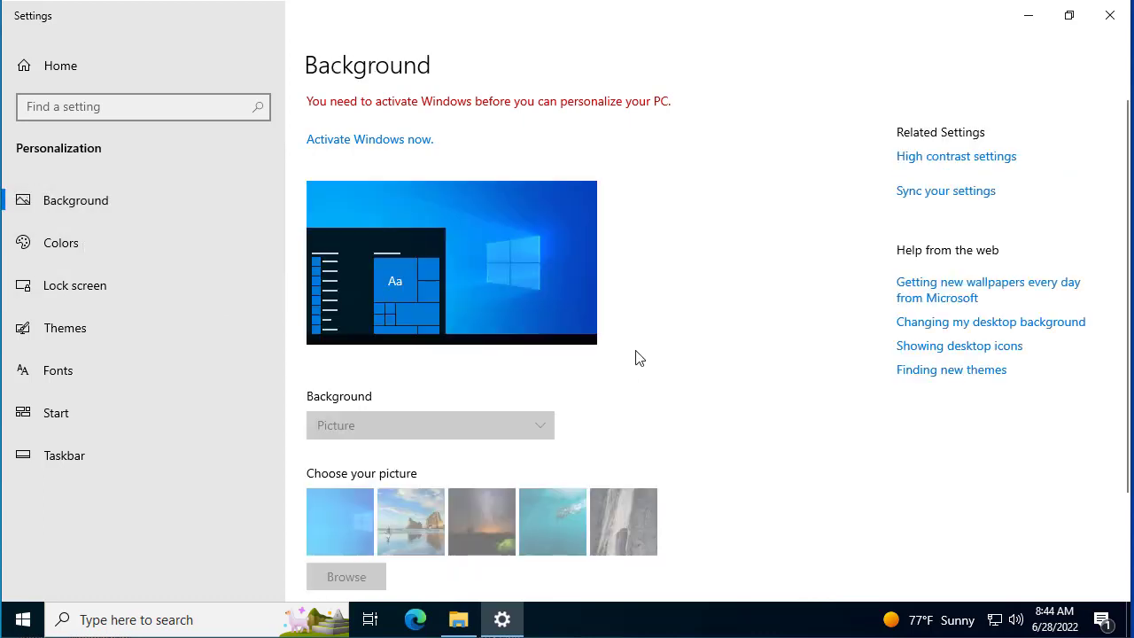
pyautogui.scroll(-2, 640, 357)
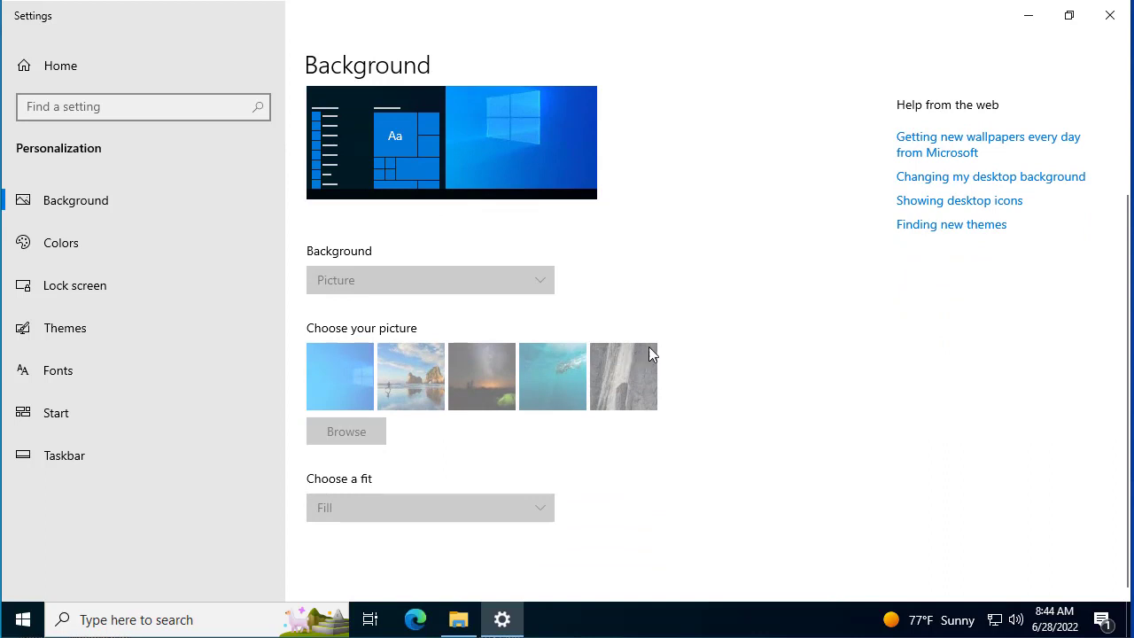
pyautogui.click(72, 243)
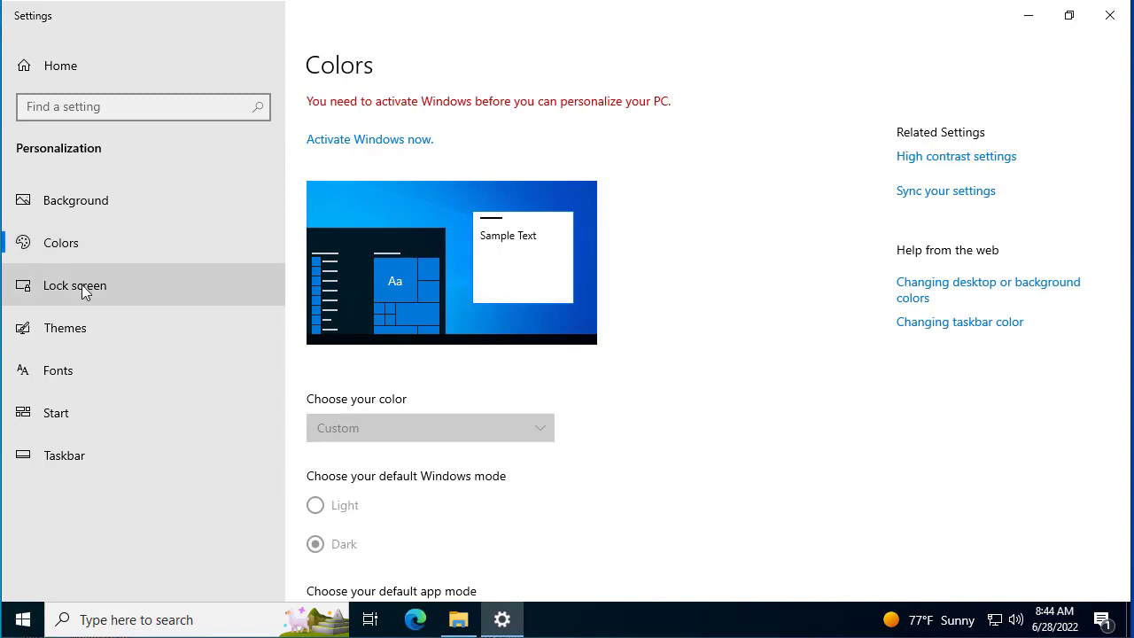
pyautogui.click(81, 284)
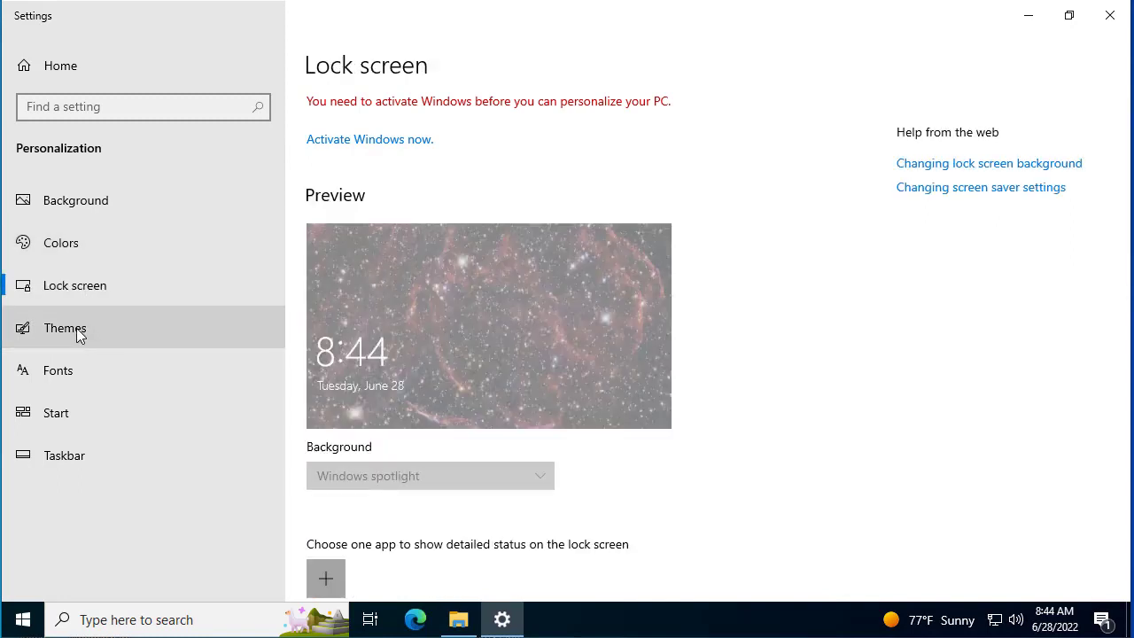
pyautogui.click(78, 332)
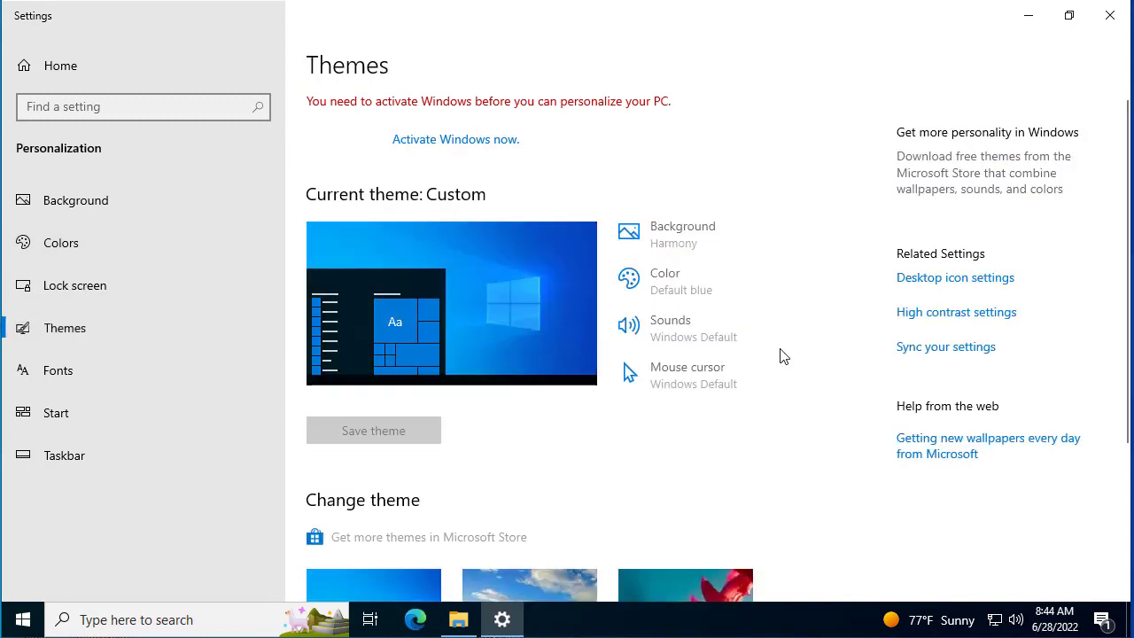
pyautogui.click(954, 280)
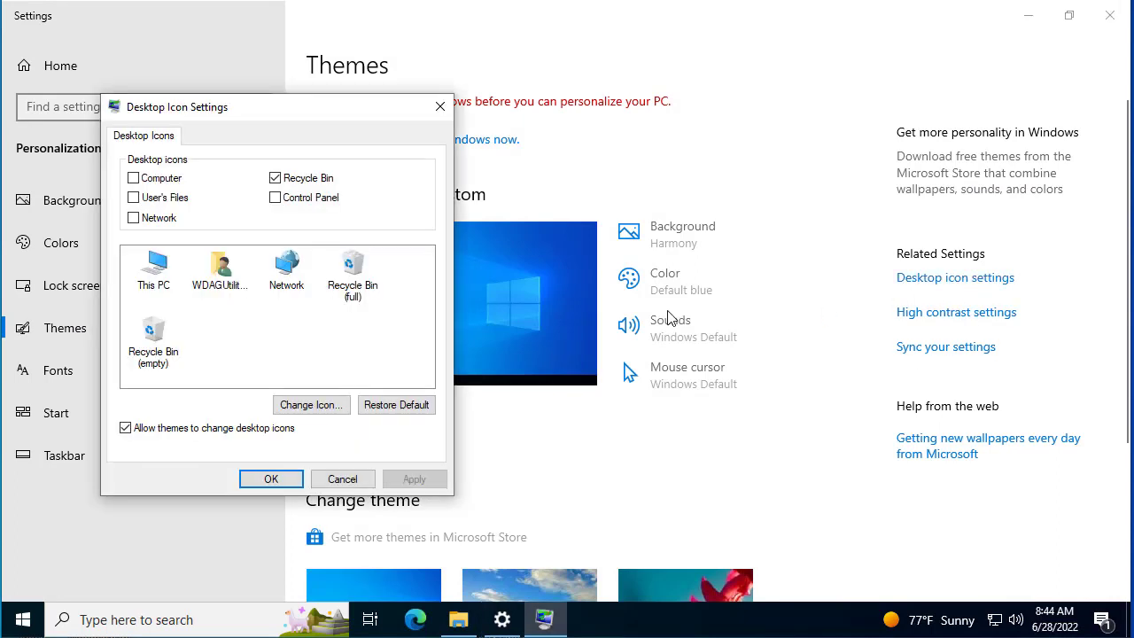
pyautogui.click(277, 182)
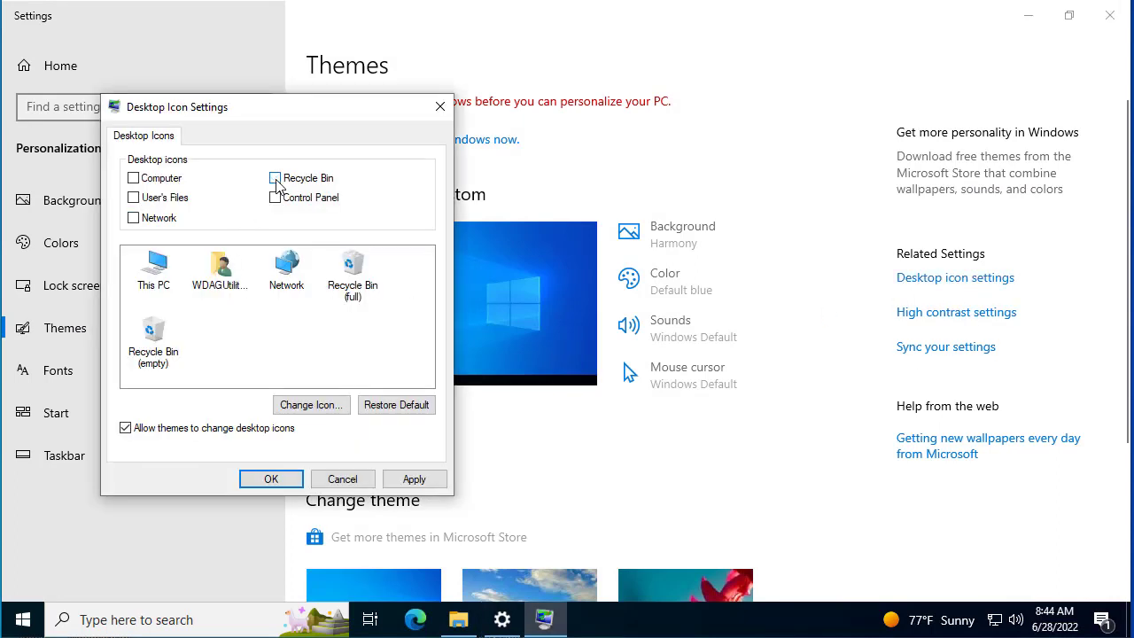
pyautogui.click(281, 480)
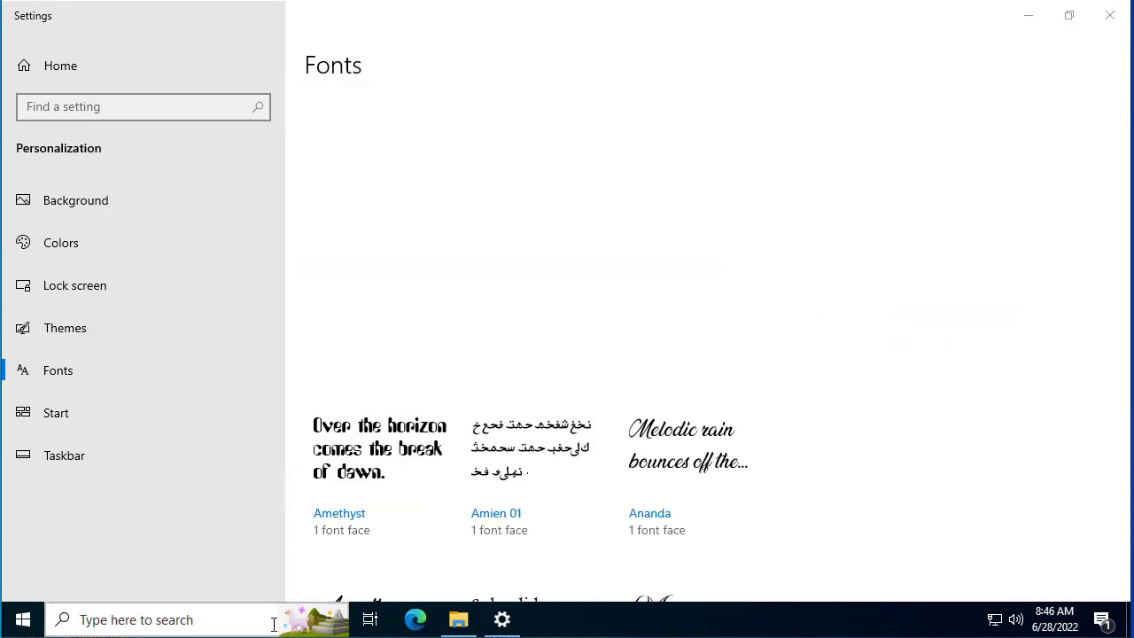
# Hide the search box on the taskbar and unlock the taskbar
pyautogui.rightClick(295, 623)
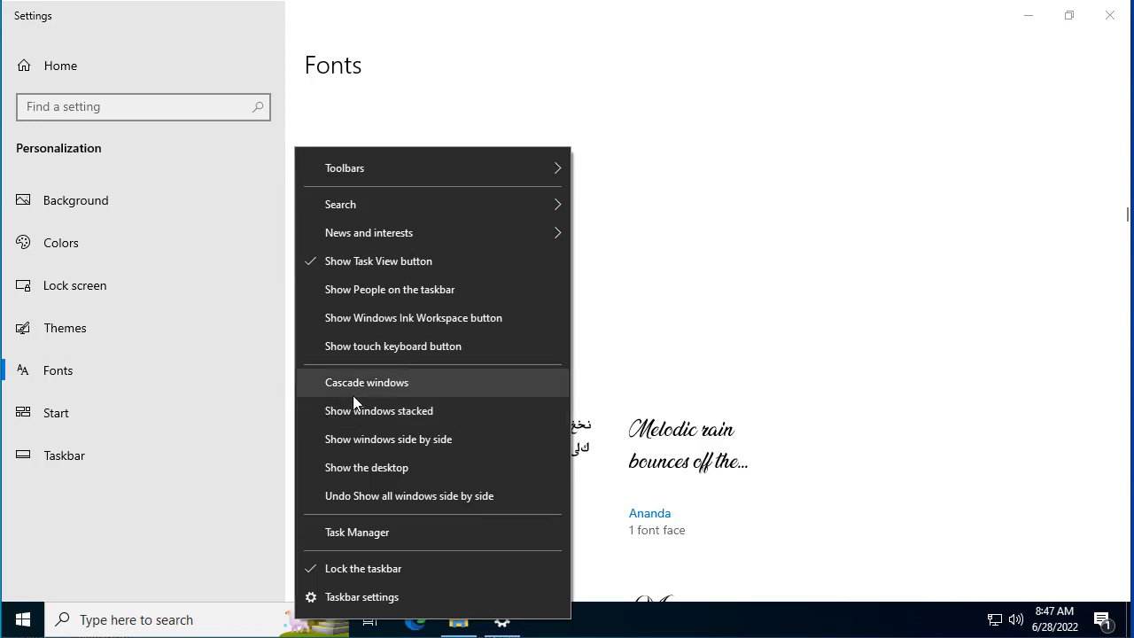
pyautogui.moveTo(407, 199)
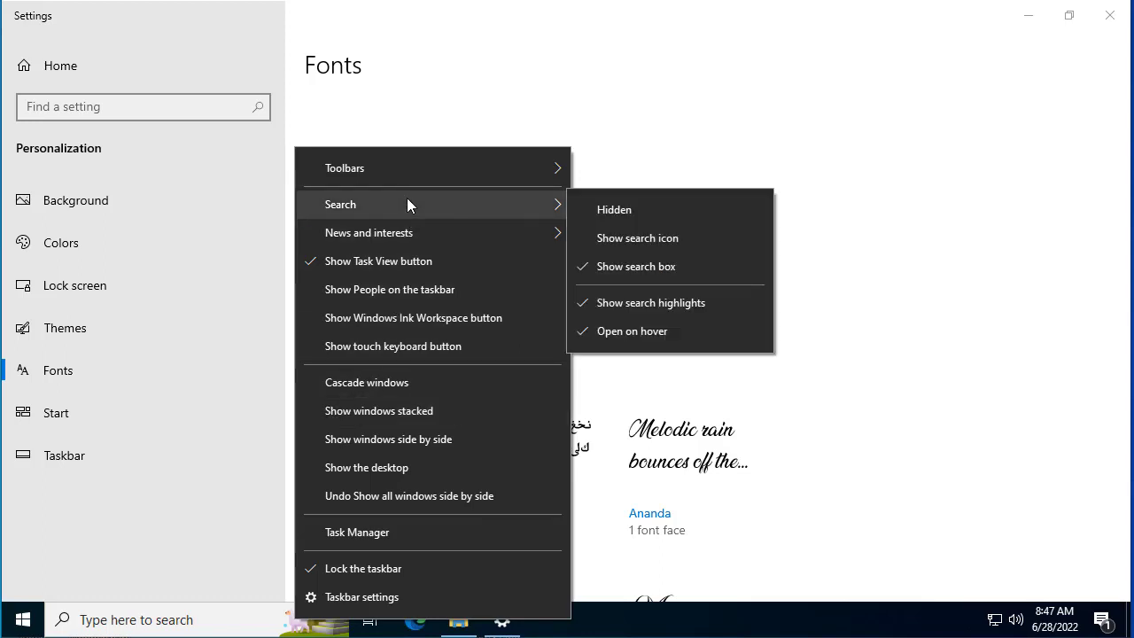
pyautogui.click(615, 212)
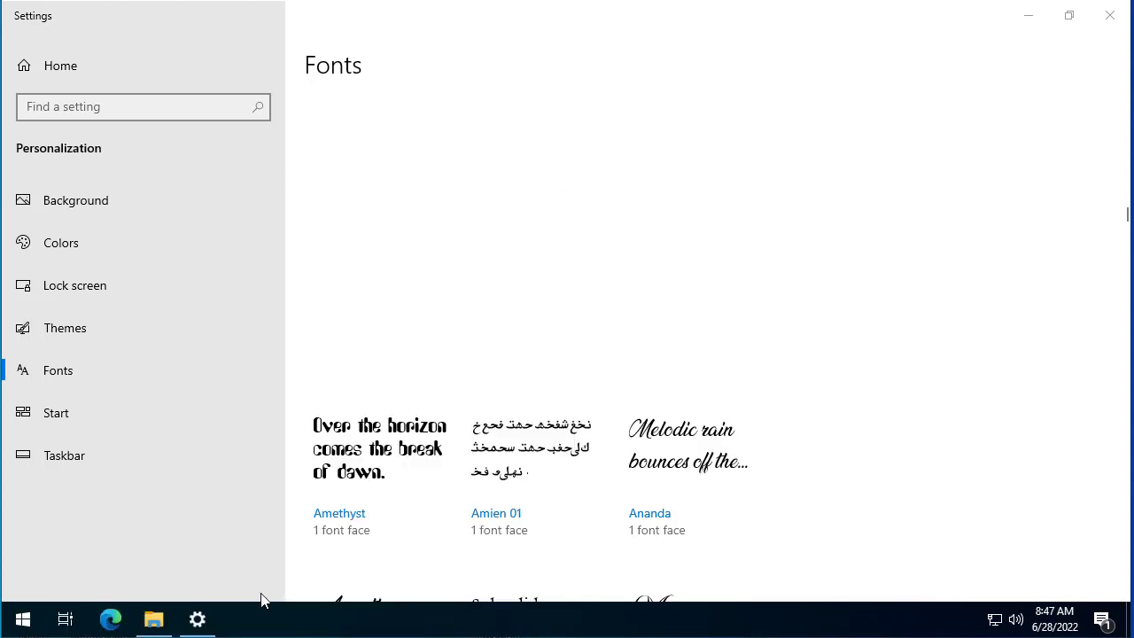
pyautogui.rightClick(308, 628)
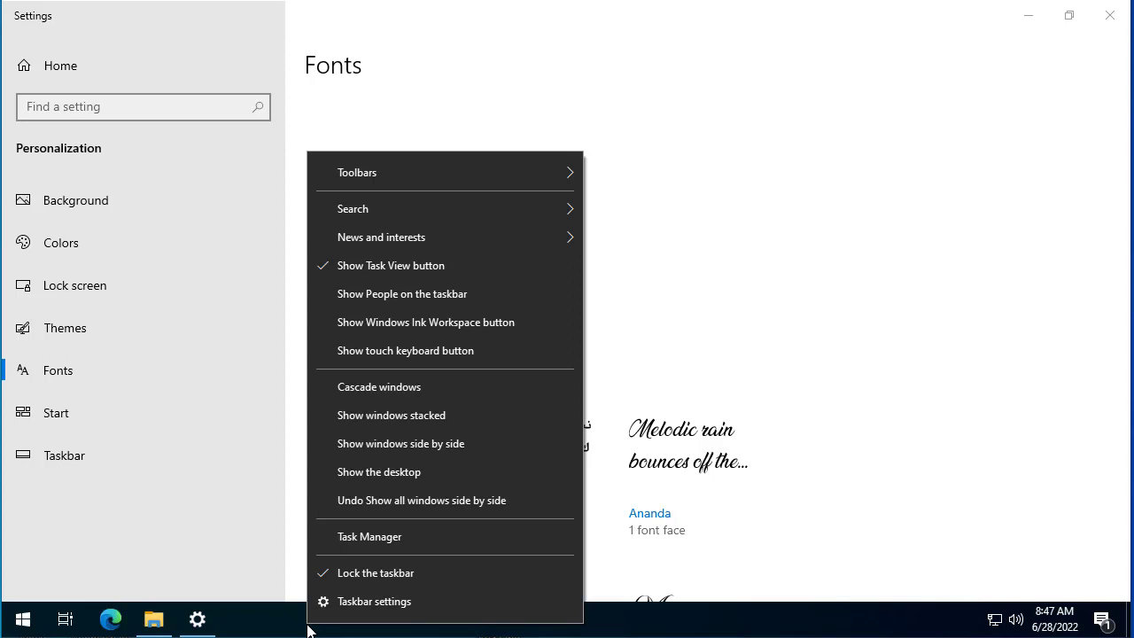
pyautogui.click(345, 574)
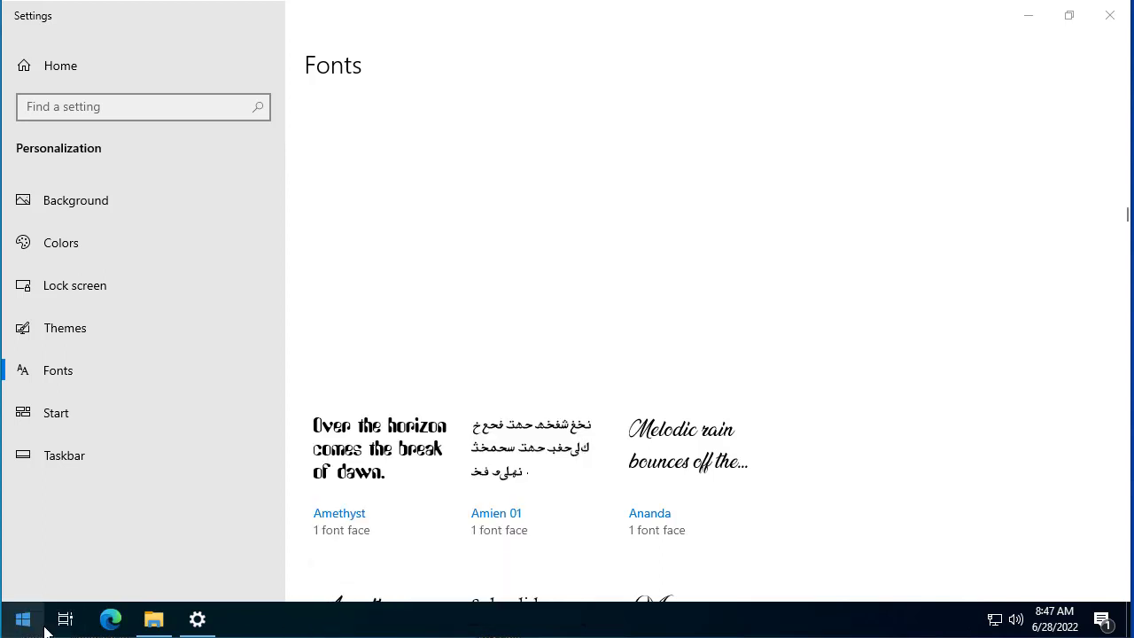
# Add the Links toolbar to the taskbar, place it before the app icons and widen it to shift the icons toward the taskbar's centre
pyautogui.rightClick(300, 629)
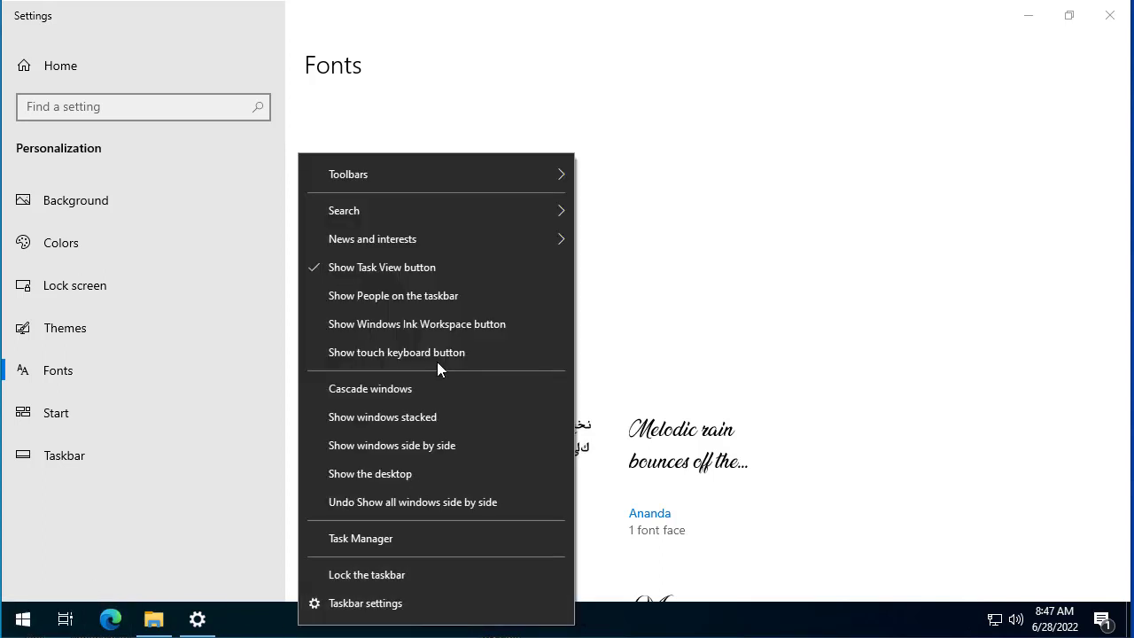
pyautogui.moveTo(451, 171)
pyautogui.click(610, 203)
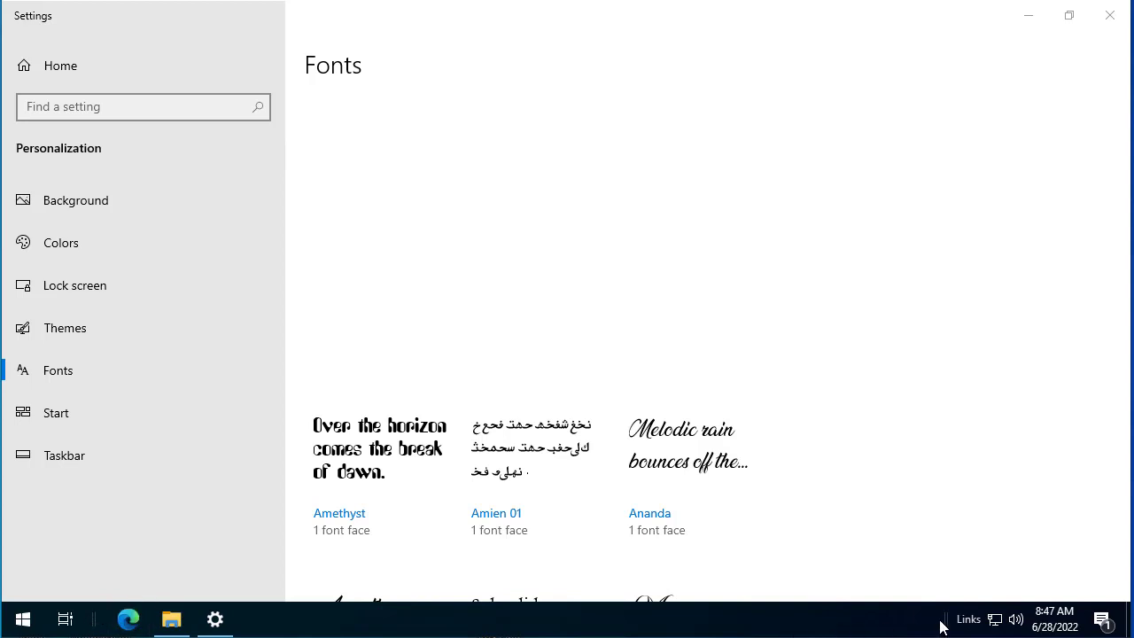
pyautogui.moveTo(942, 626); pyautogui.dragTo(93, 626)
pyautogui.moveTo(842, 623); pyautogui.dragTo(446, 623)
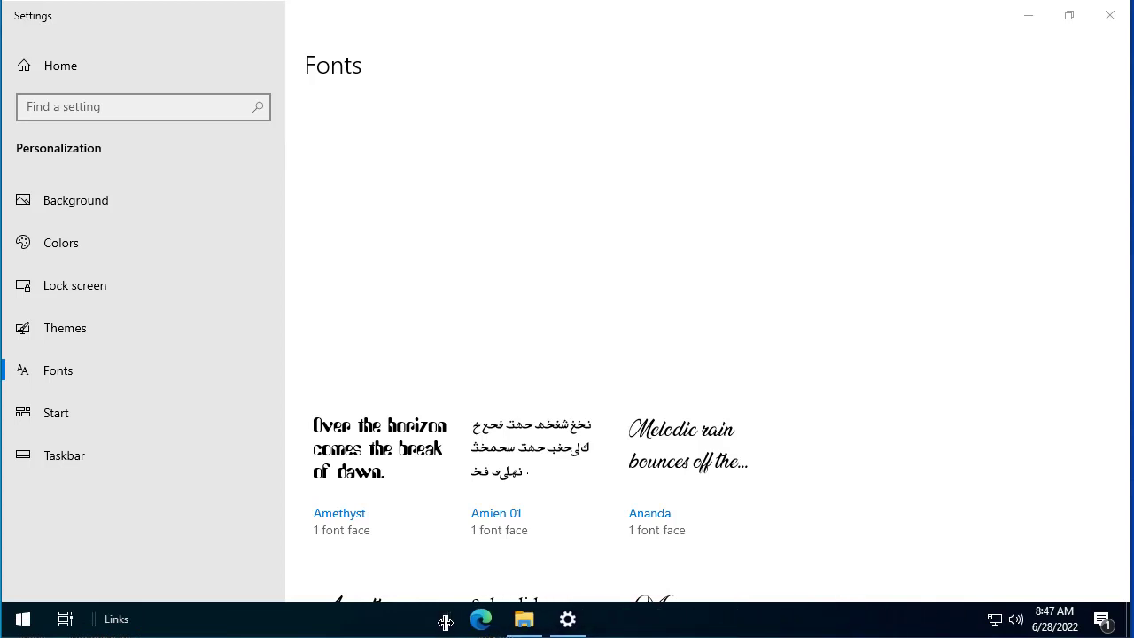
# Close the Settings window and lock the taskbar
pyautogui.click(1110, 18)
pyautogui.rightClick(689, 621)
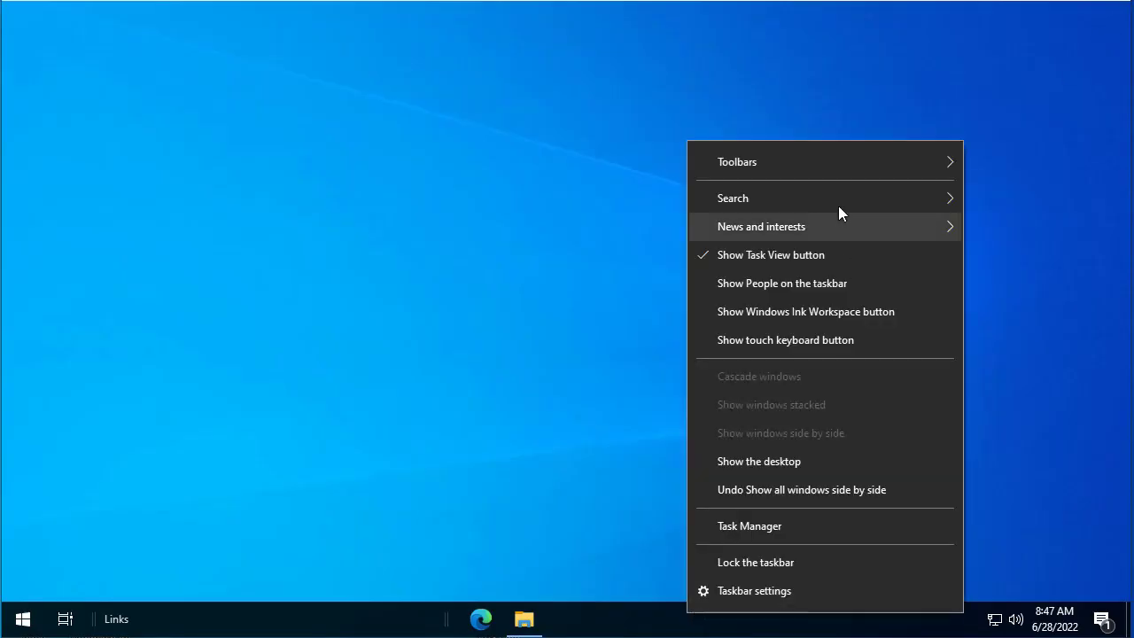
pyautogui.moveTo(828, 157)
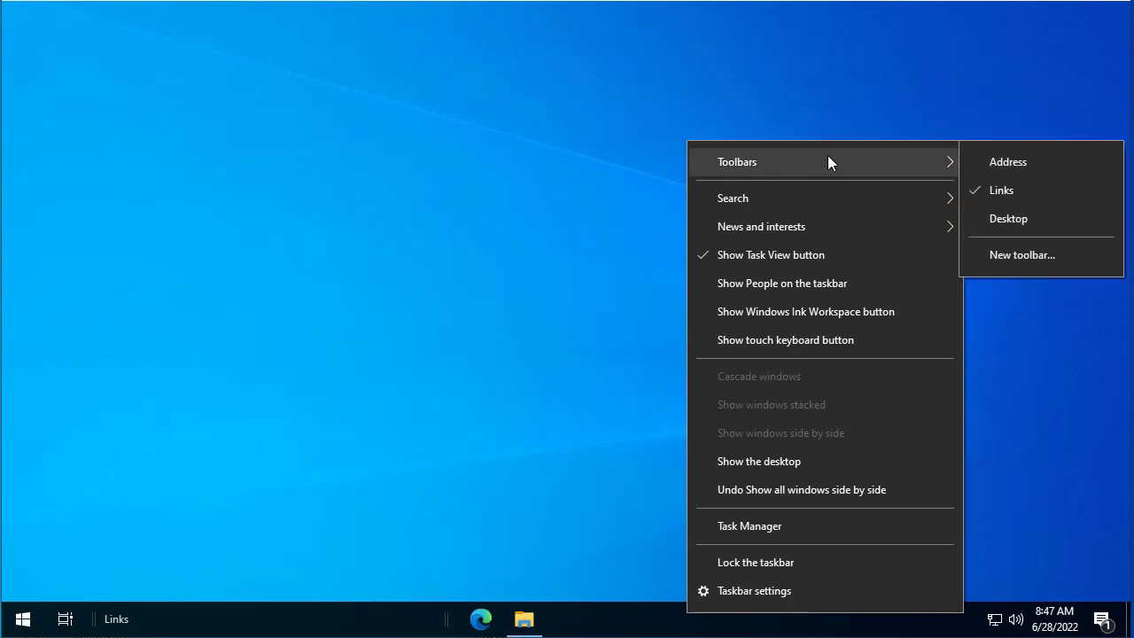
pyautogui.moveTo(824, 194)
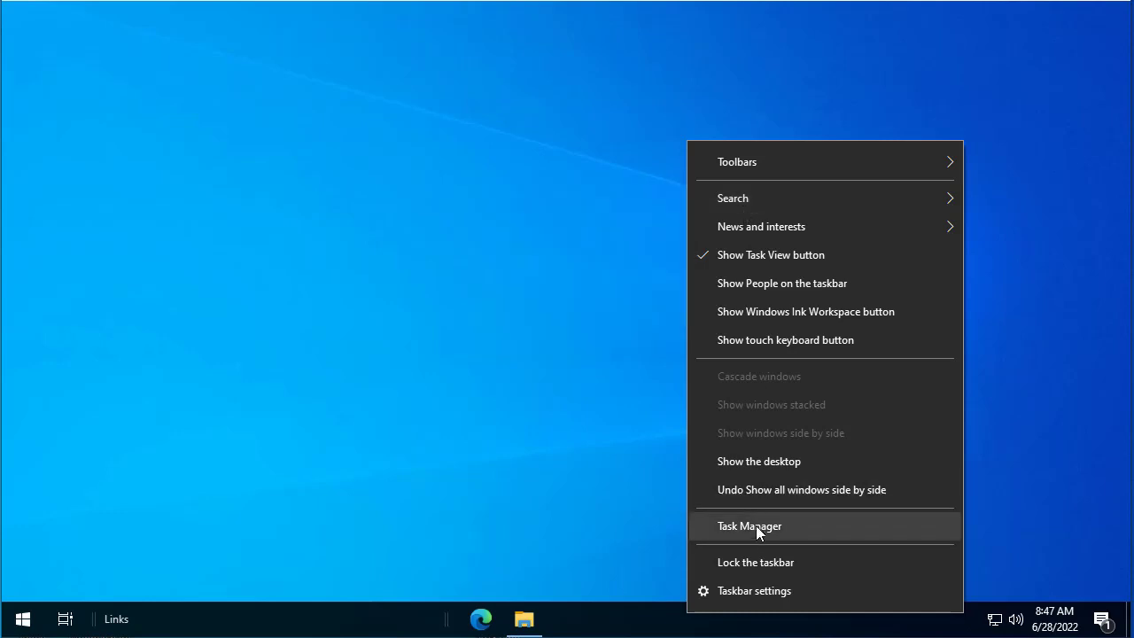
pyautogui.click(763, 562)
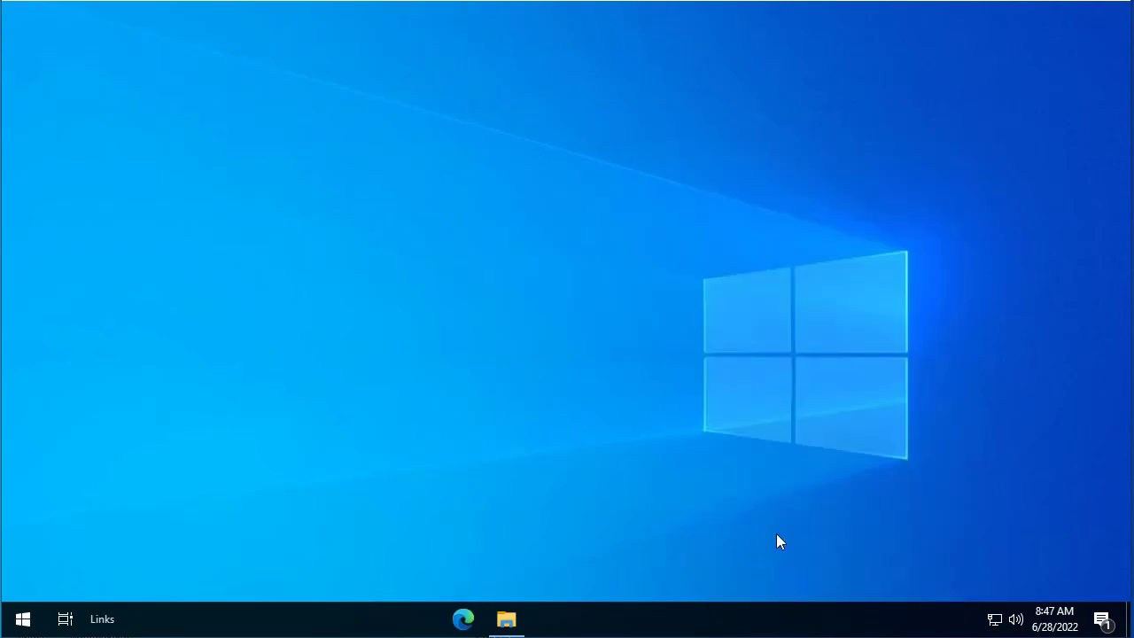
# Set the image 50187 from Local Disk (C:) as the desktop background and move the folder window slightly aside
pyautogui.moveTo(516, 613)
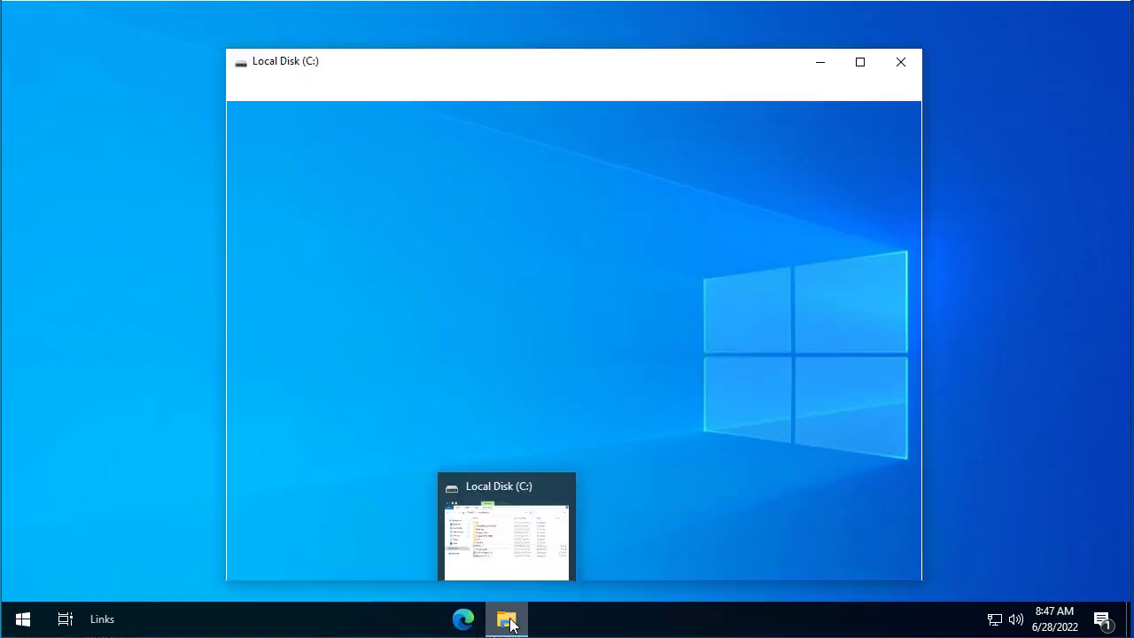
pyautogui.click(507, 527)
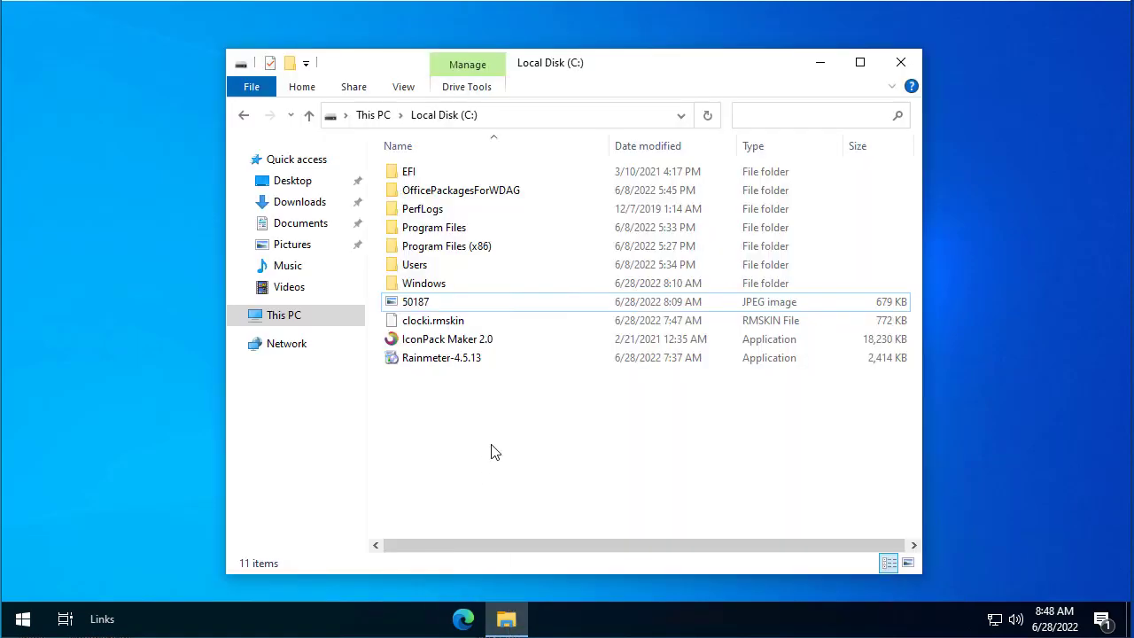
pyautogui.rightClick(419, 303)
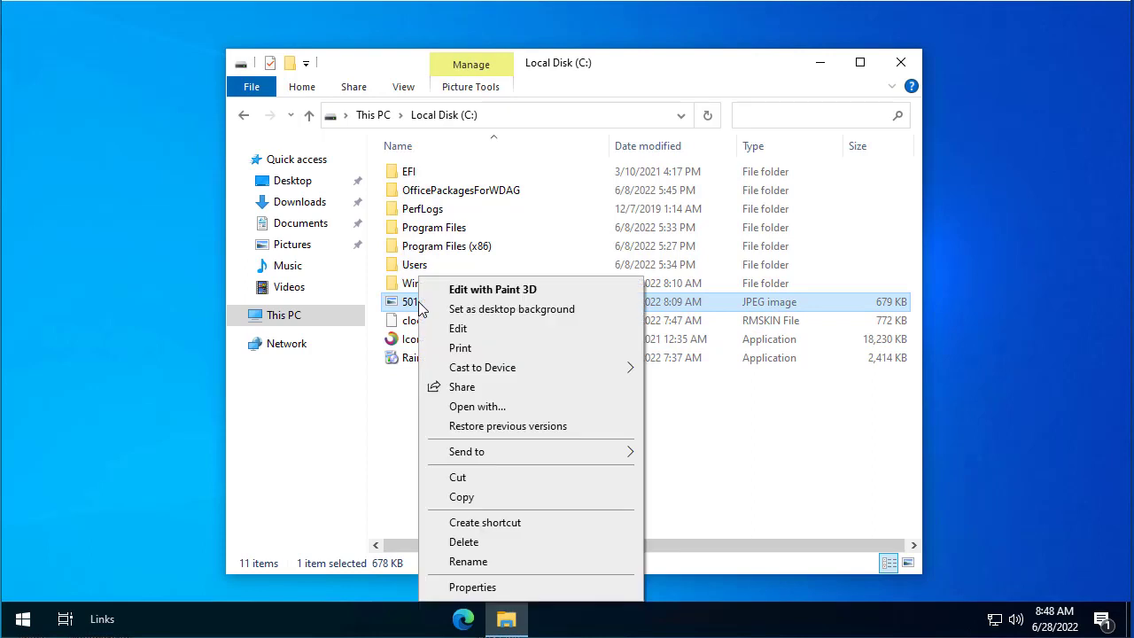
pyautogui.click(483, 309)
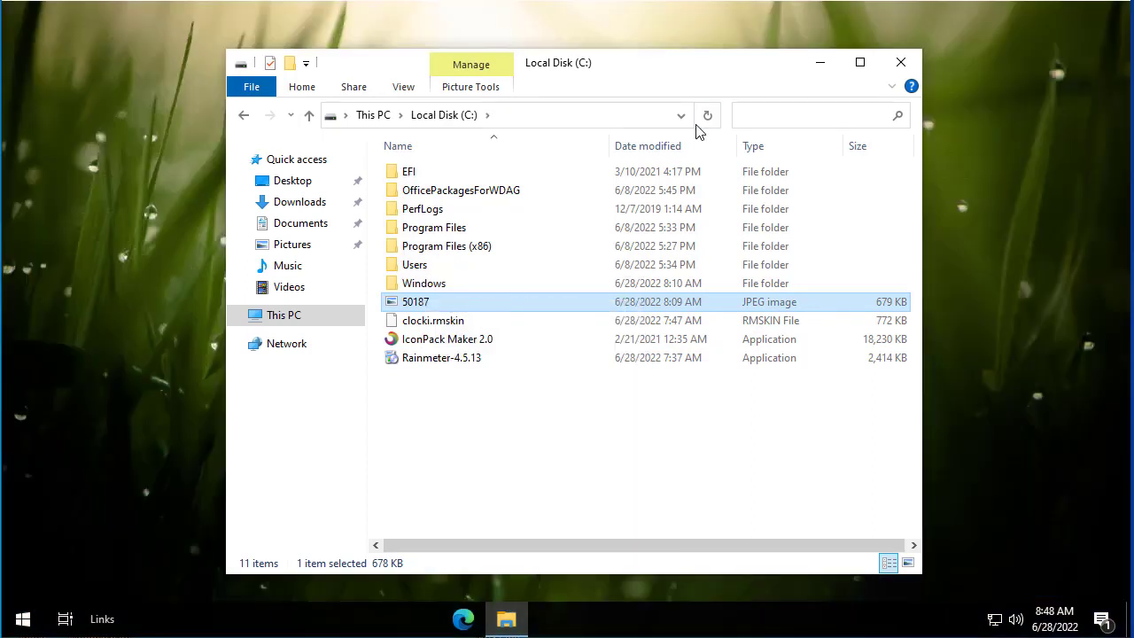
pyautogui.moveTo(684, 71); pyautogui.dragTo(709, 64)
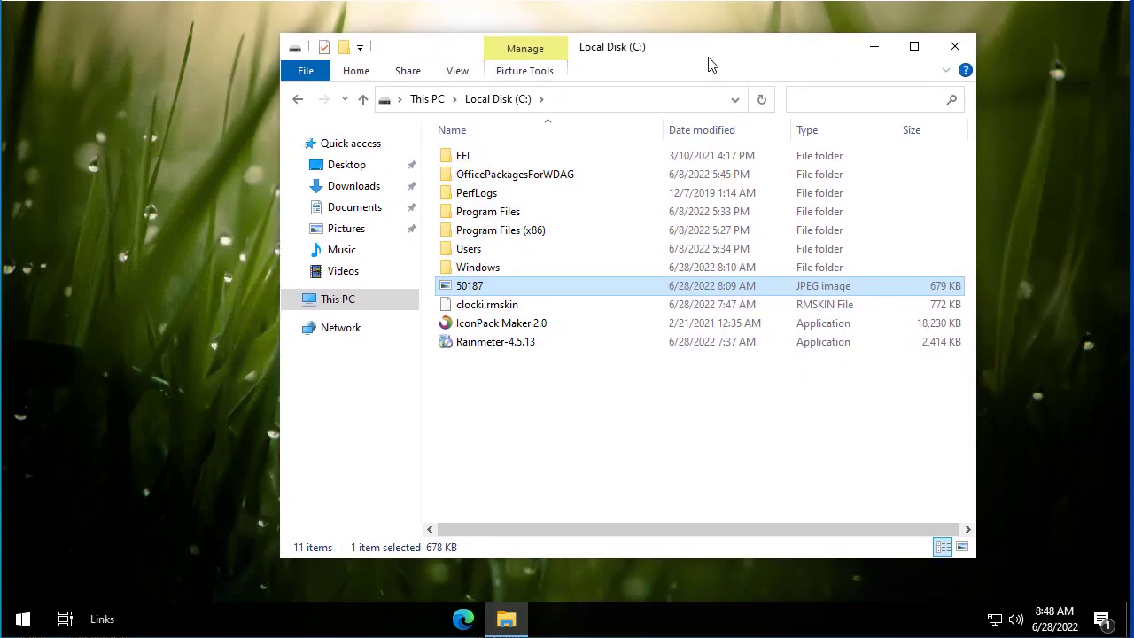
# Install Rainmeter-4.5.13 in English with the standard installation, the 64-bit version and launch on startup
pyautogui.doubleClick(491, 344)
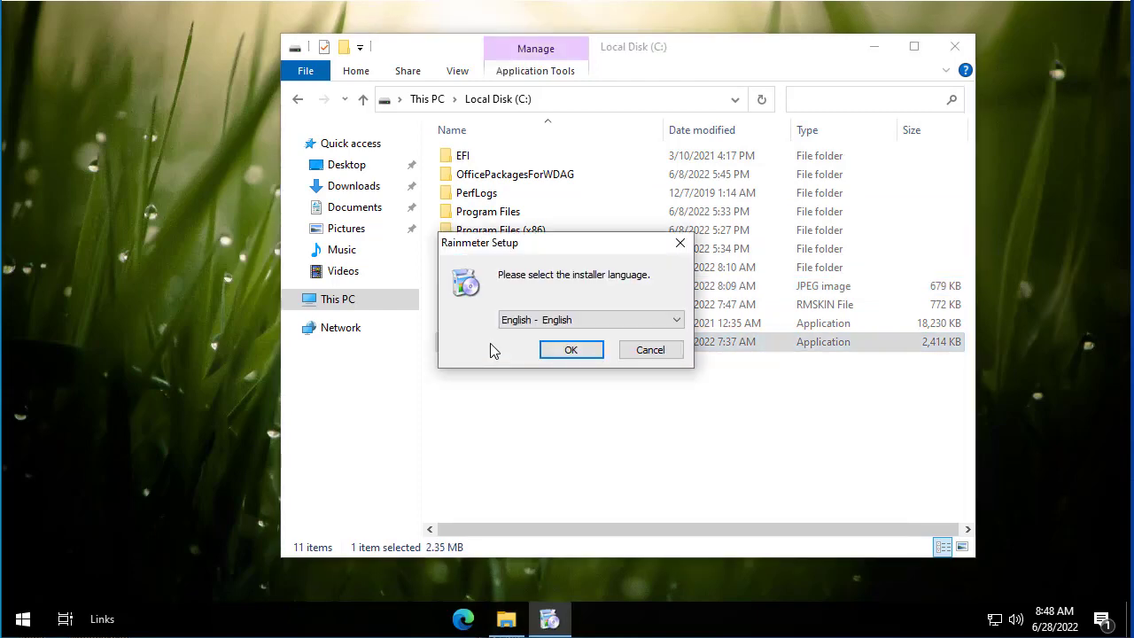
pyautogui.click(570, 351)
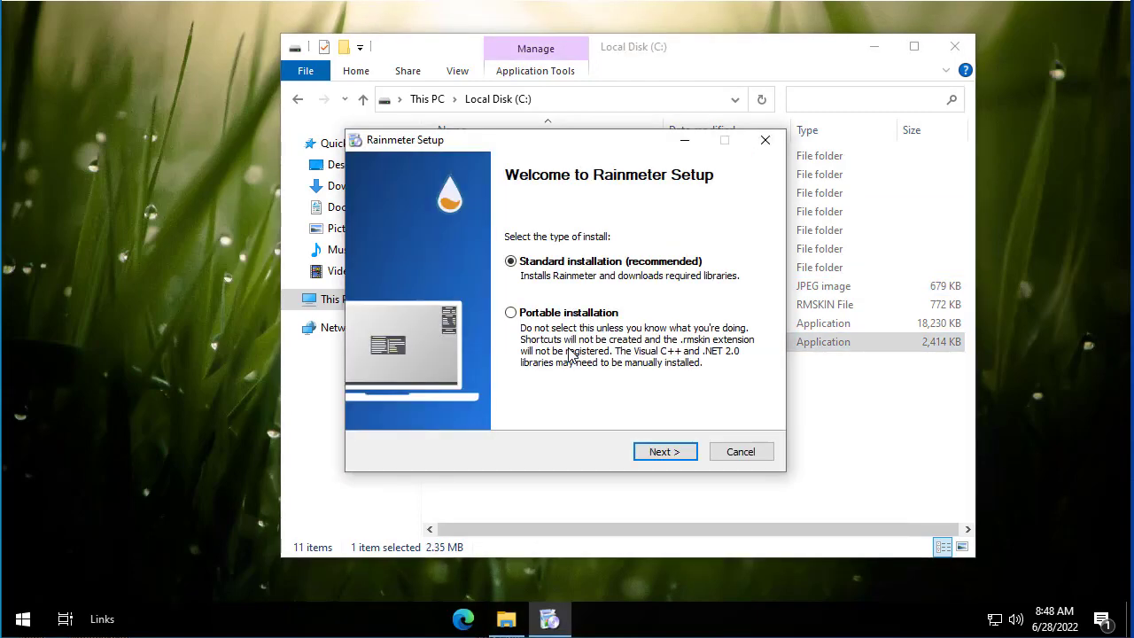
pyautogui.click(666, 454)
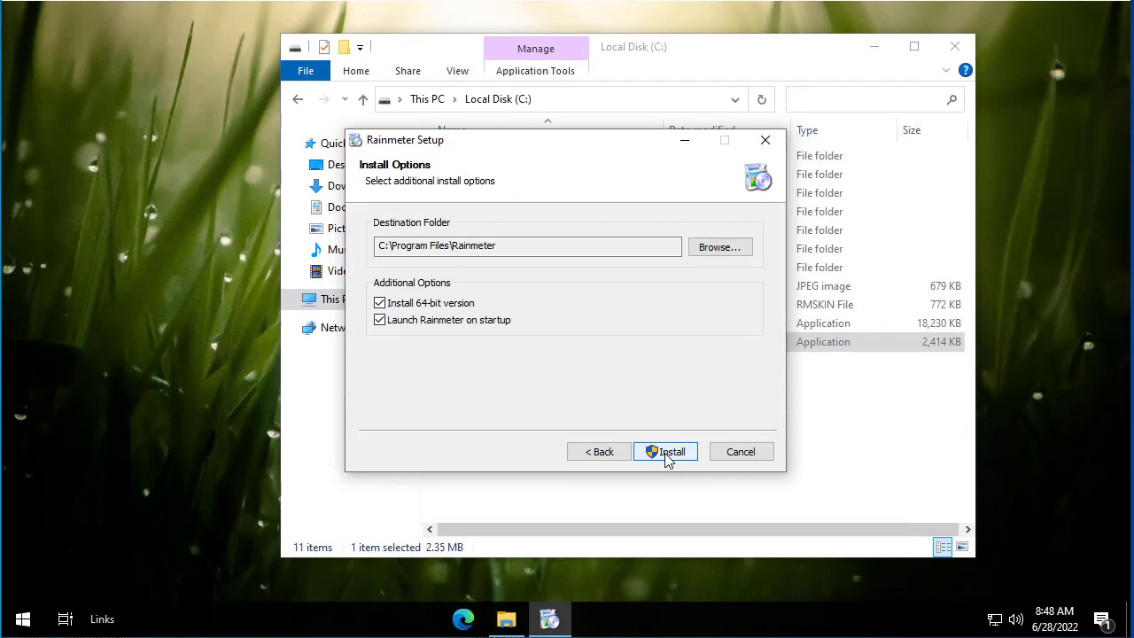
pyautogui.click(666, 453)
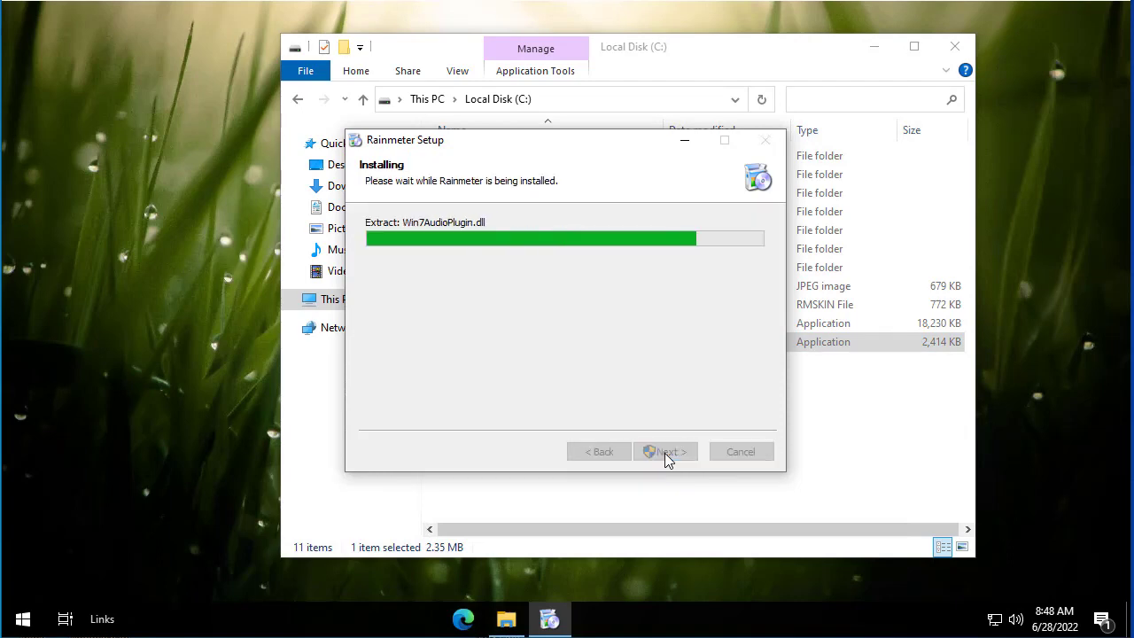
pyautogui.click(666, 454)
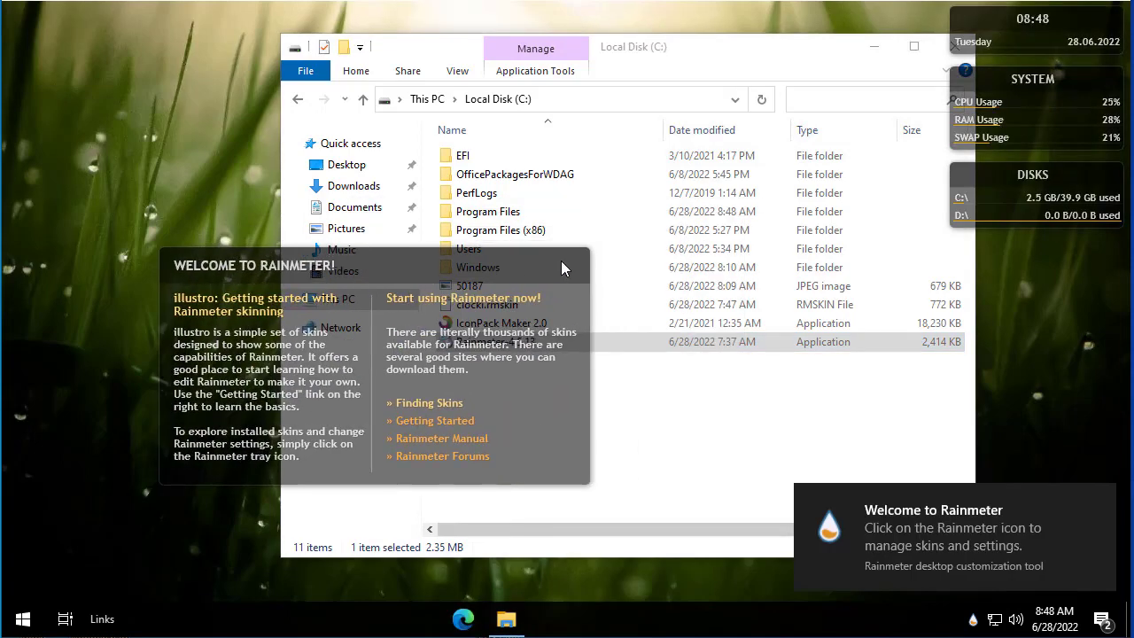
pyautogui.rightClick(560, 266)
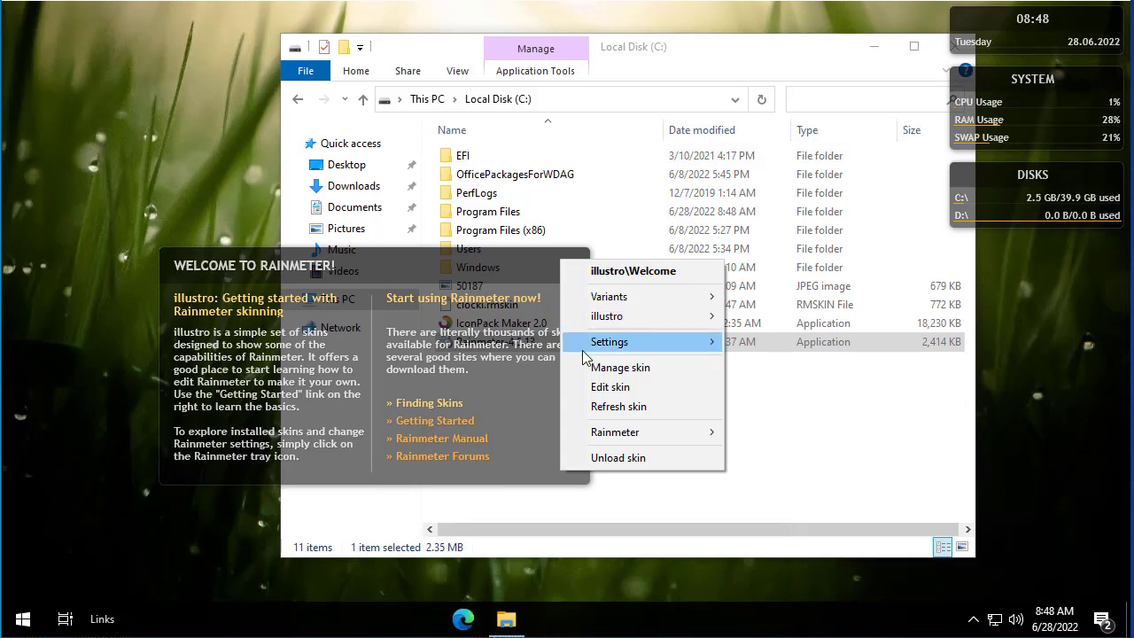
pyautogui.moveTo(564, 342)
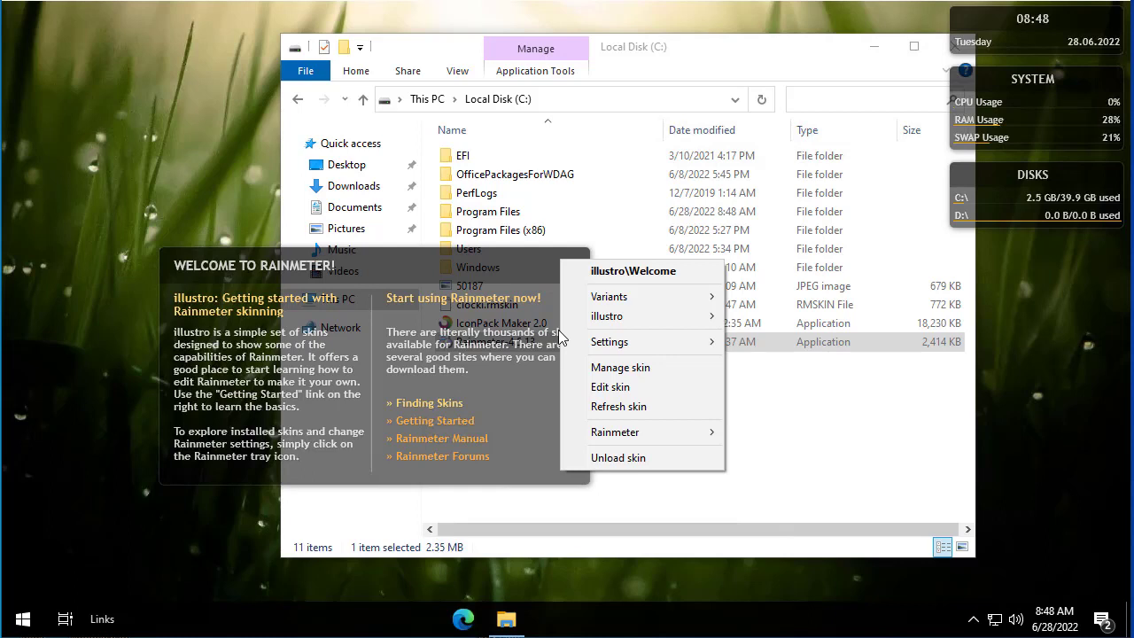
pyautogui.moveTo(617, 440)
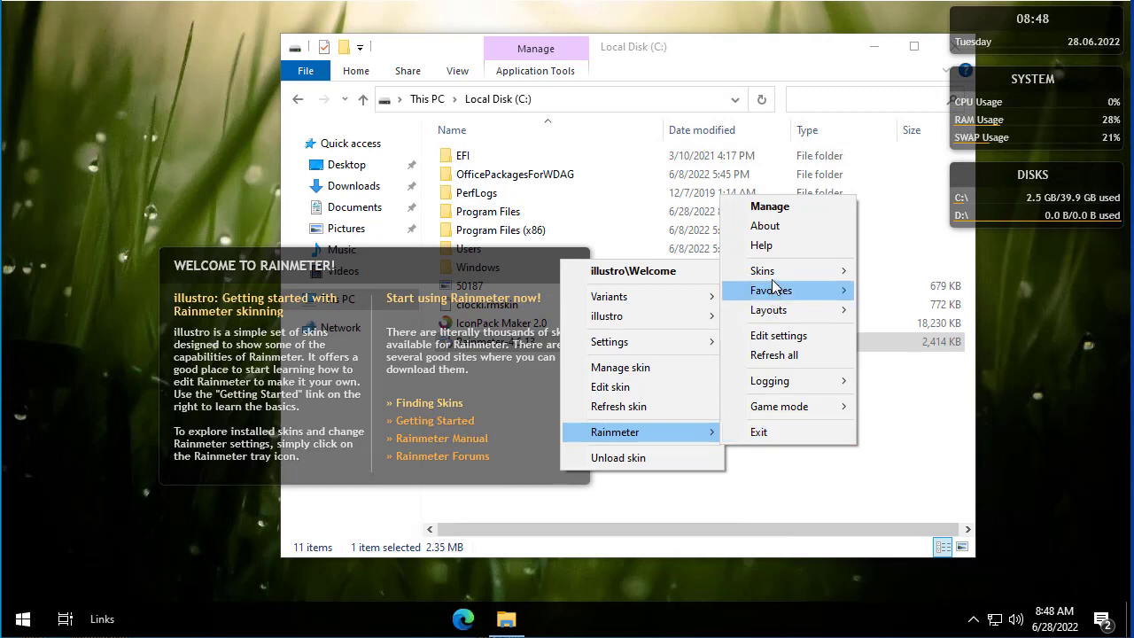
pyautogui.moveTo(776, 276)
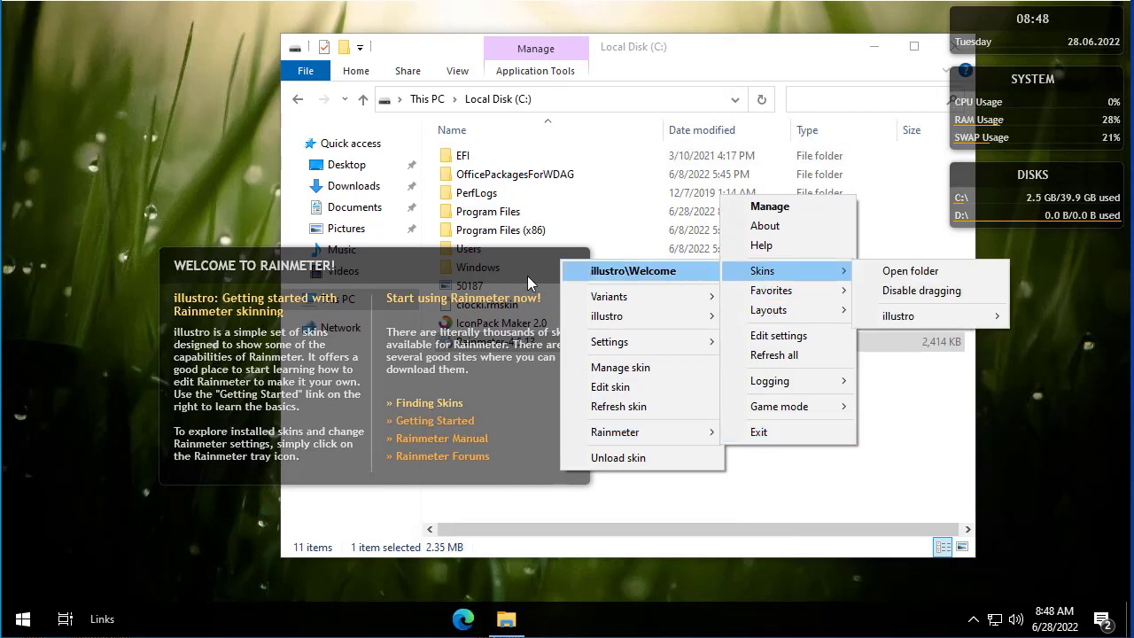
pyautogui.click(490, 266)
# Move the Rainmeter welcome skin off the file list and install clocki.rmskin with its Clocki skin and layout, applying the included layout
pyautogui.moveTo(375, 262); pyautogui.dragTo(263, 232)
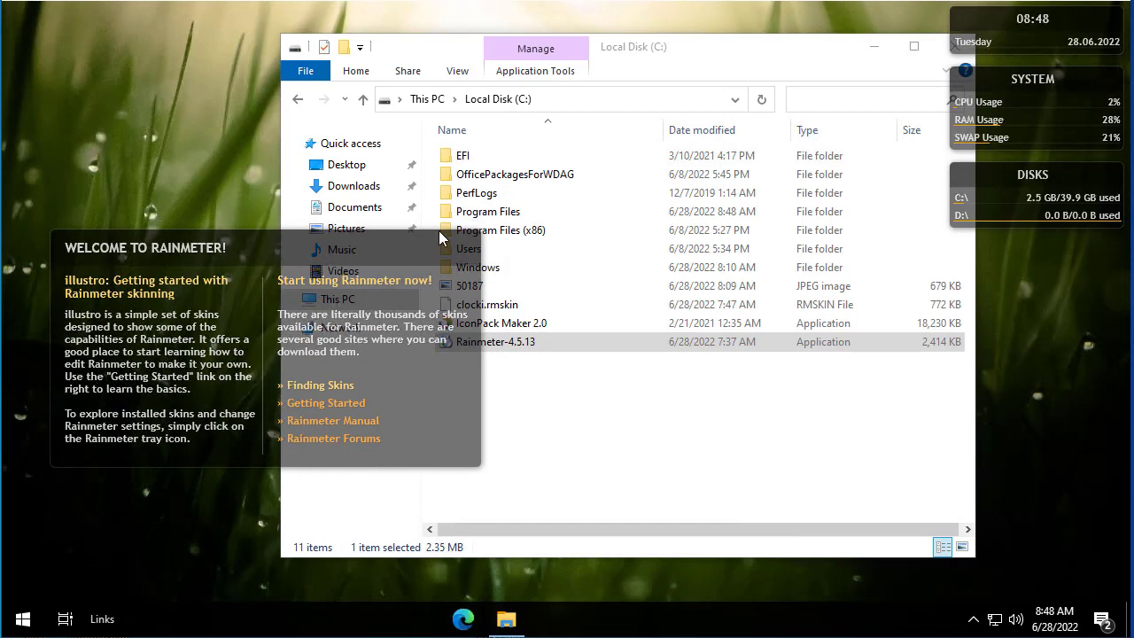
pyautogui.moveTo(463, 251); pyautogui.dragTo(418, 266)
pyautogui.click(474, 308)
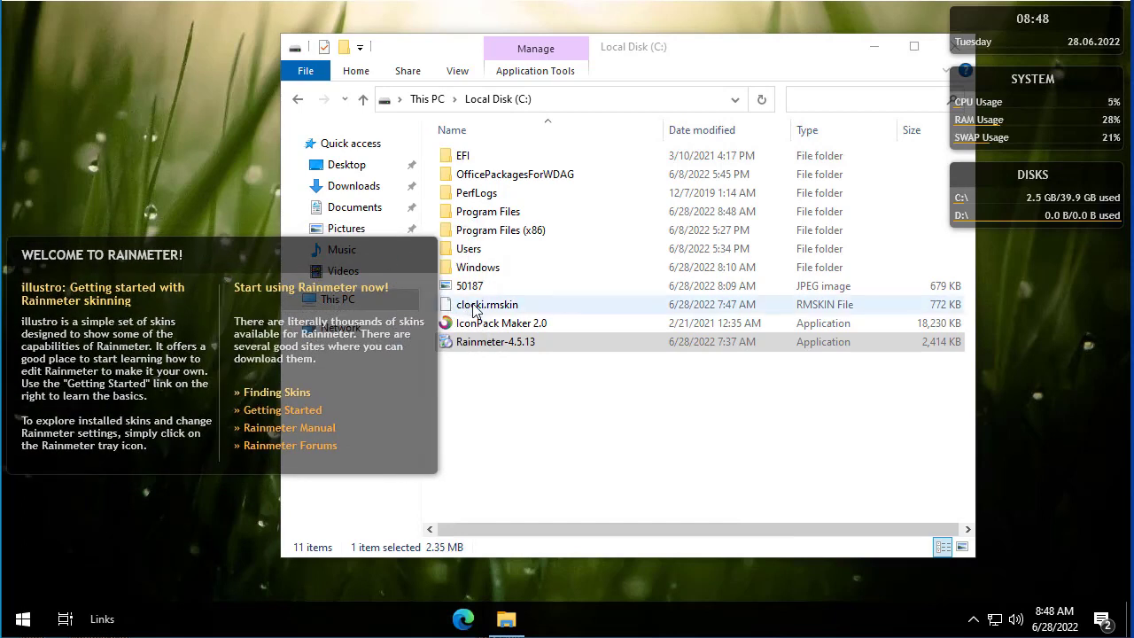
pyautogui.rightClick(473, 309)
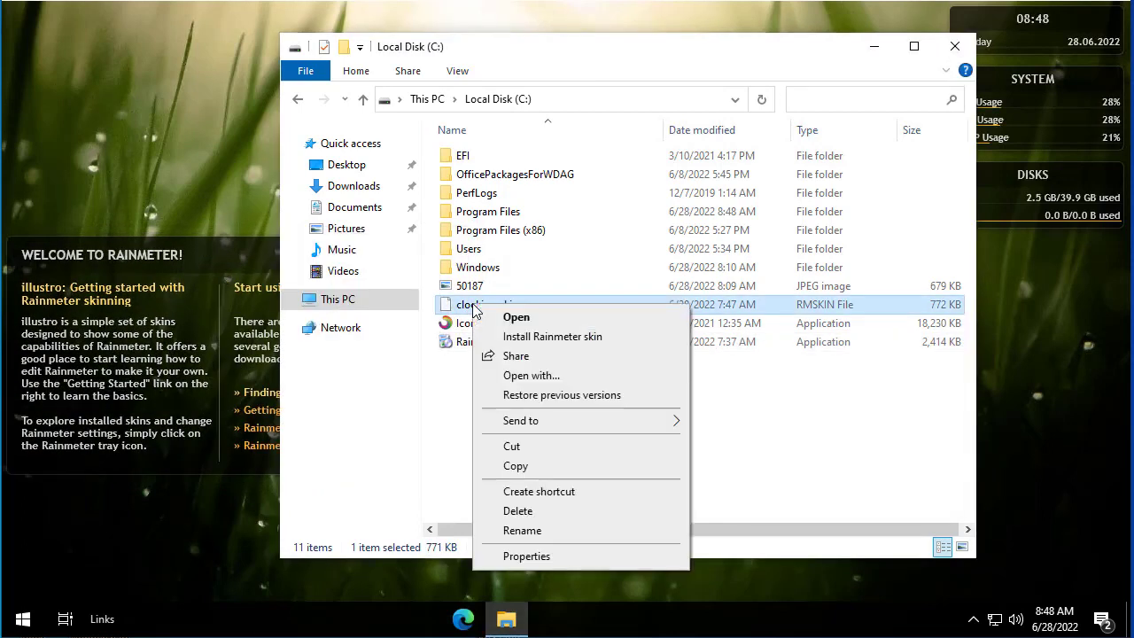
pyautogui.click(535, 337)
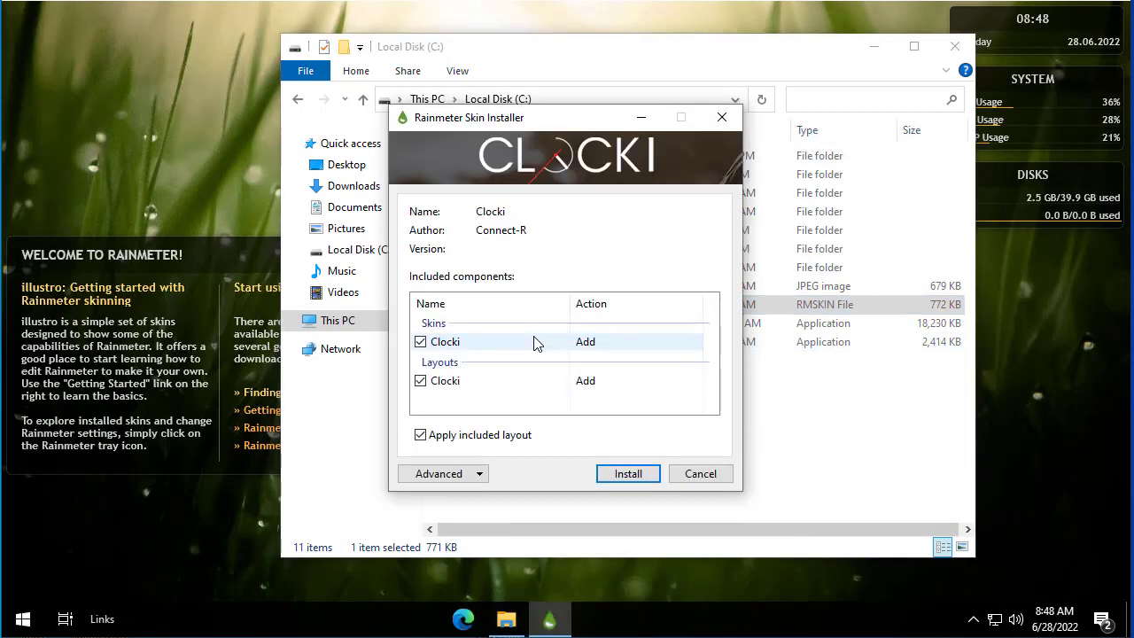
pyautogui.click(620, 474)
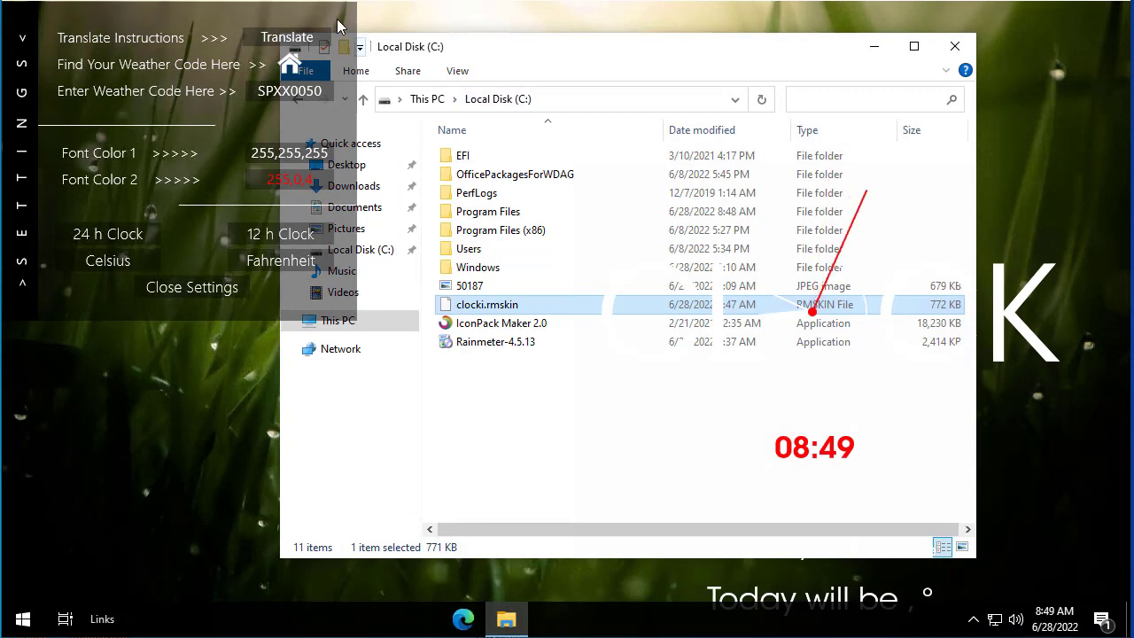
# Close the Clocki skin's settings panel and the Local Disk (C:) folder window
pyautogui.click(193, 287)
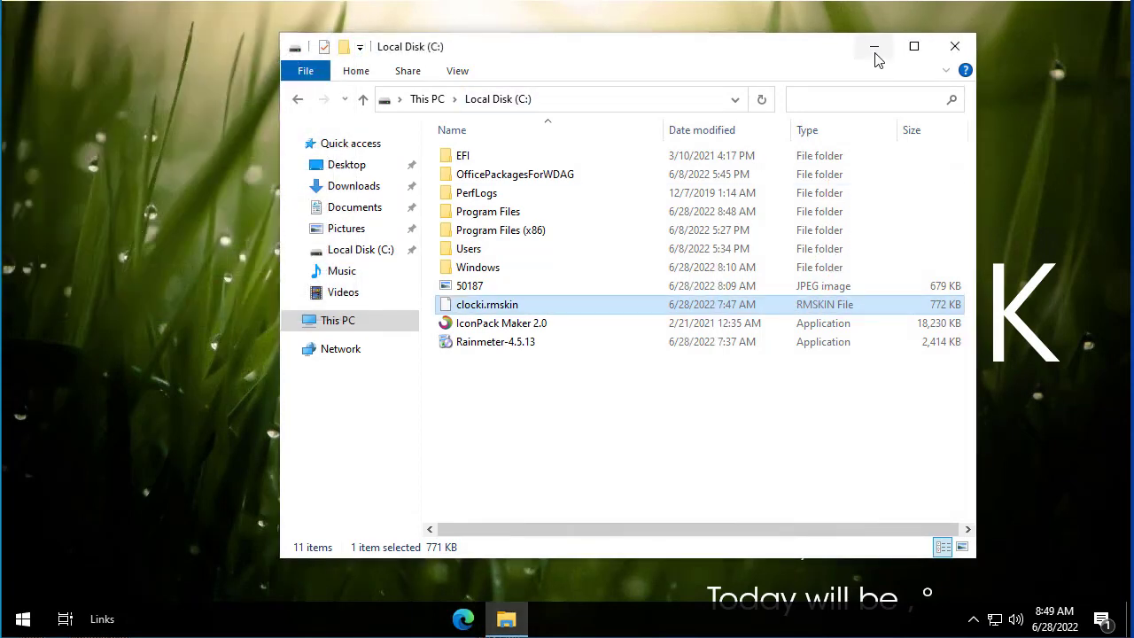
pyautogui.moveTo(807, 56); pyautogui.dragTo(662, 87)
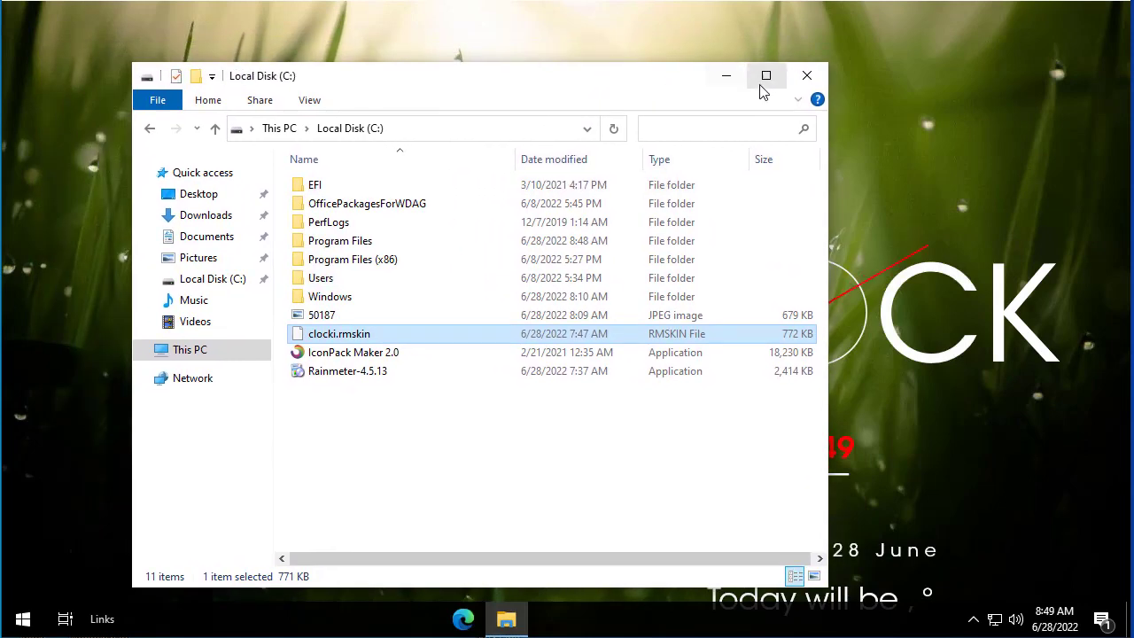
pyautogui.click(807, 77)
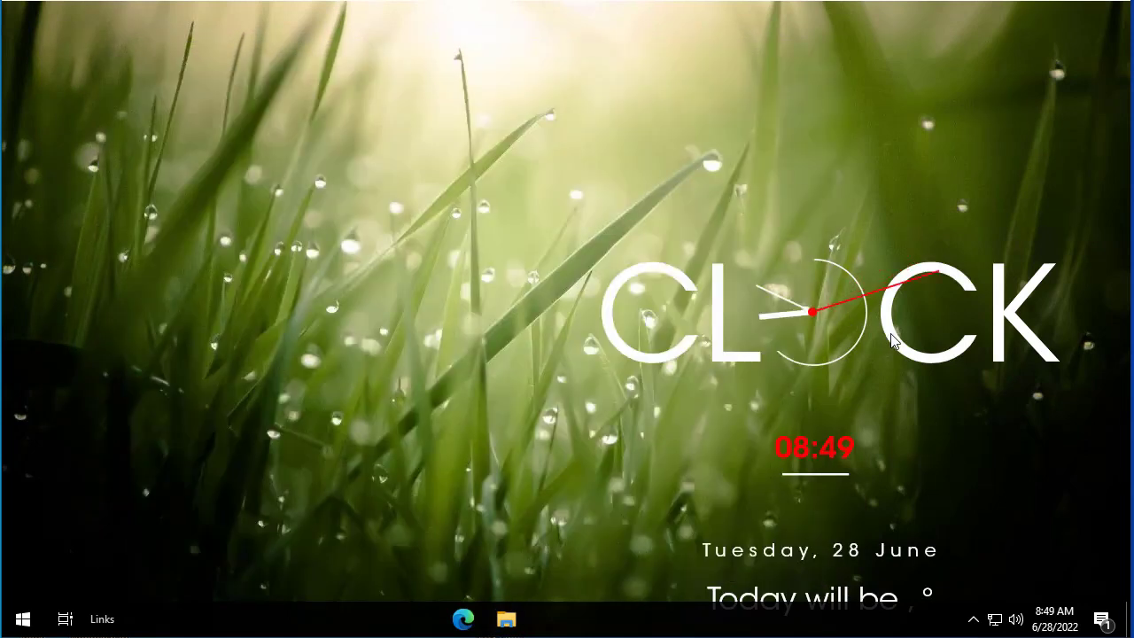
# Move the clock skin to the centre of the desktop and place the weather text between its digital time and date
pyautogui.moveTo(893, 341); pyautogui.dragTo(637, 306)
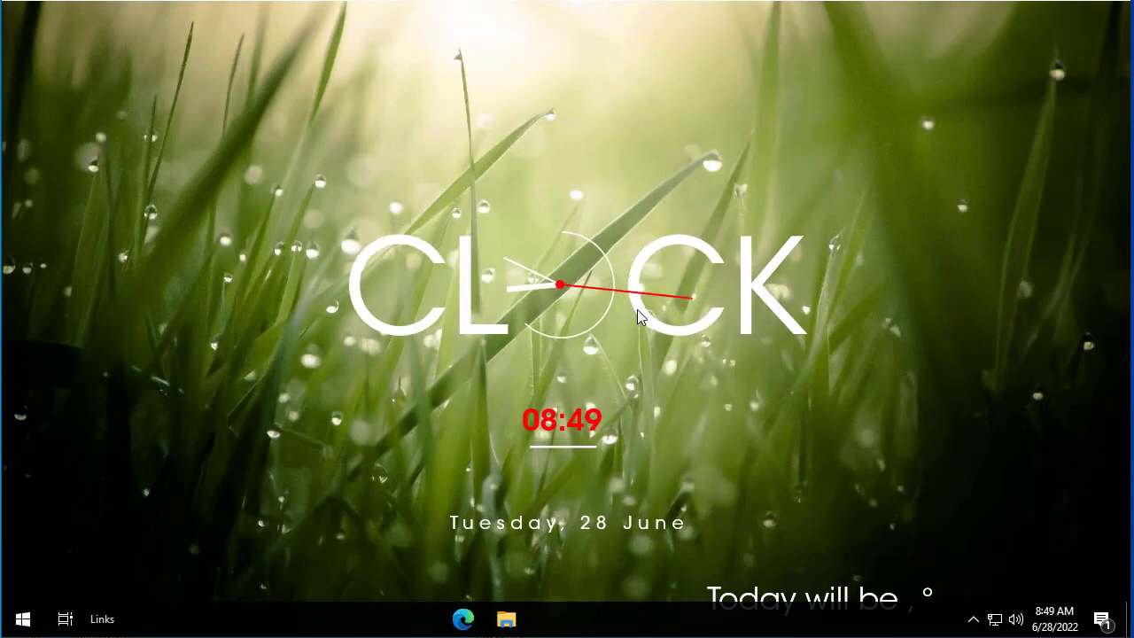
pyautogui.moveTo(637, 309); pyautogui.dragTo(650, 343)
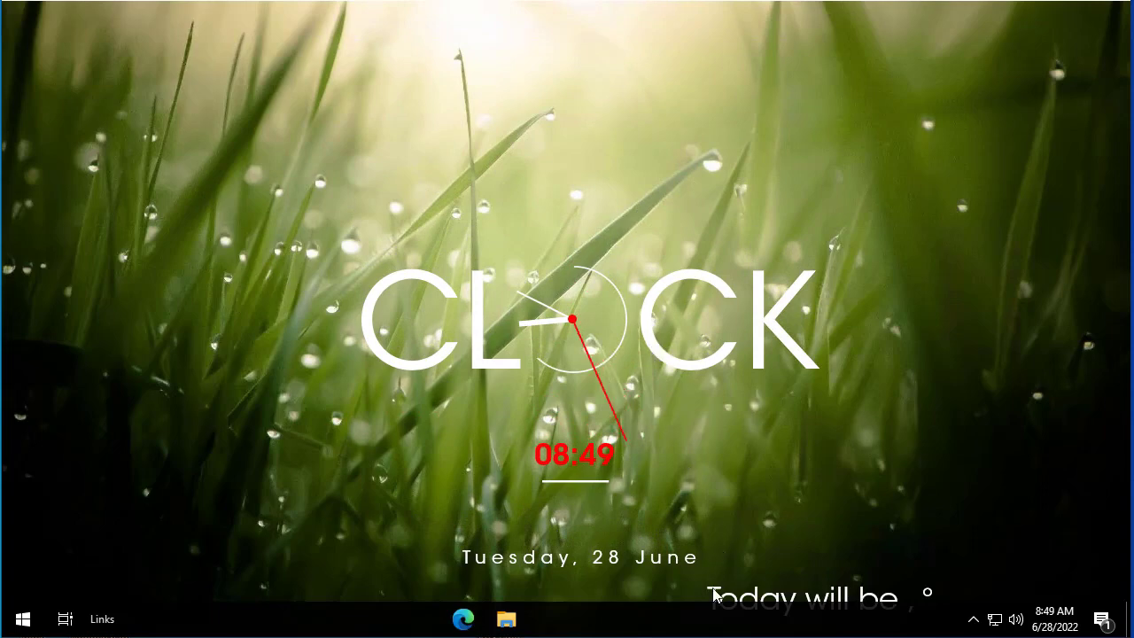
pyautogui.moveTo(712, 595); pyautogui.dragTo(484, 505)
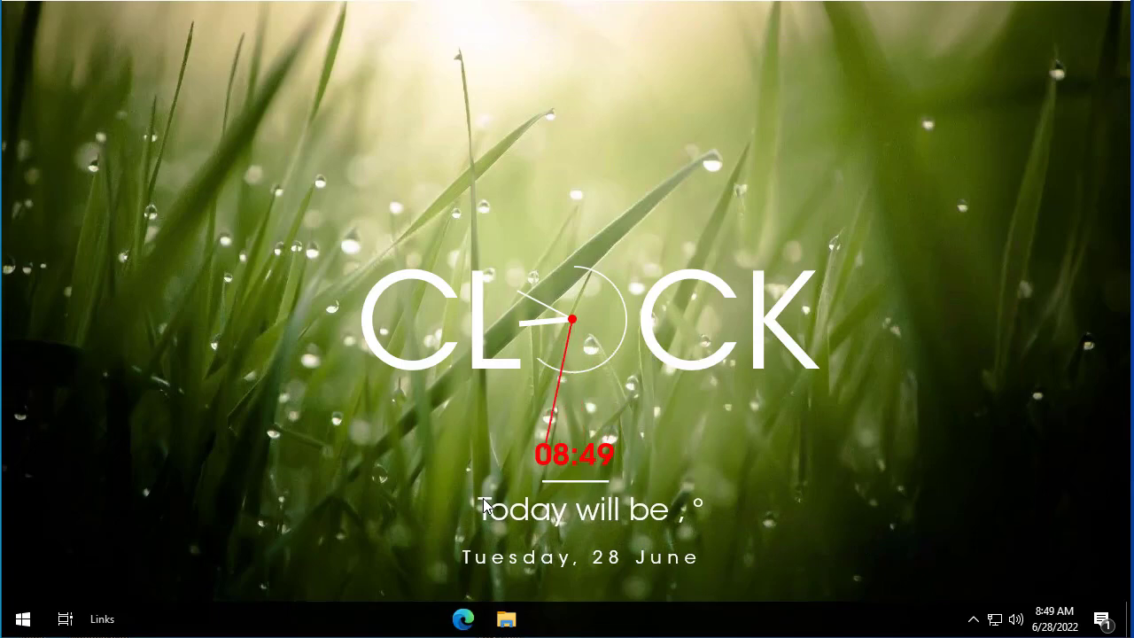
# Clear all notifications from the action center and close it
pyautogui.click(1099, 624)
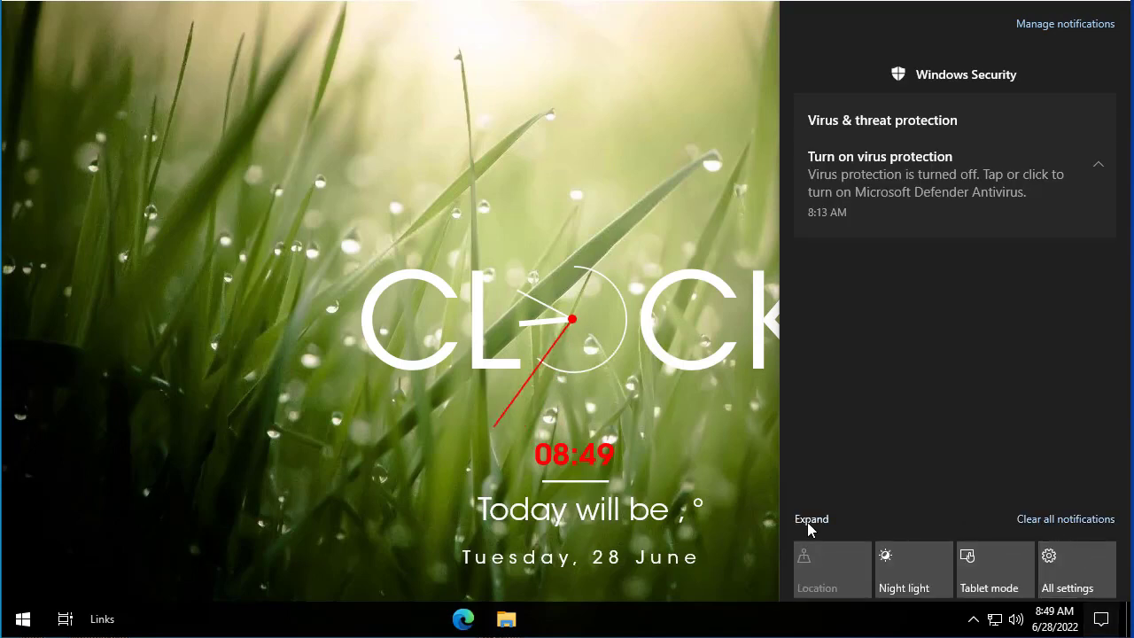
pyautogui.click(1049, 522)
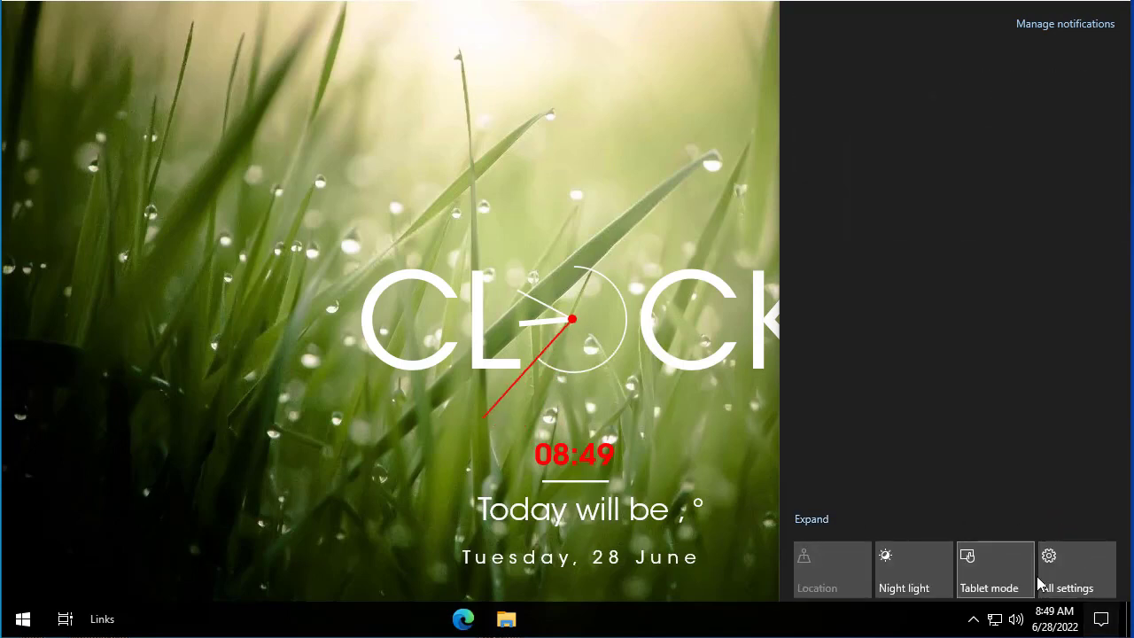
pyautogui.click(1097, 625)
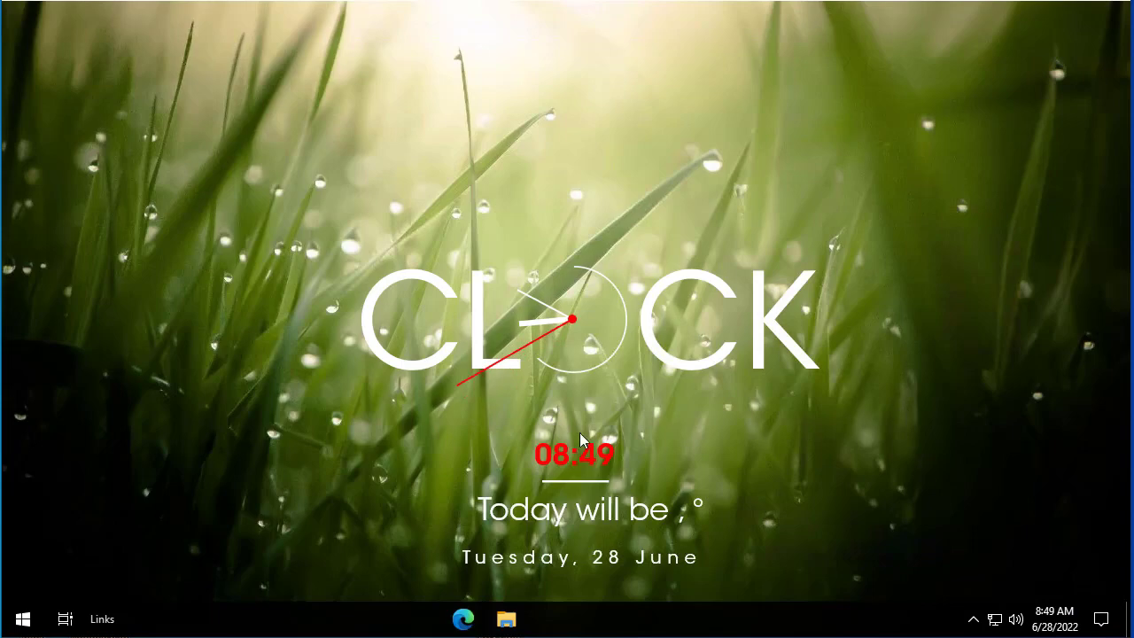